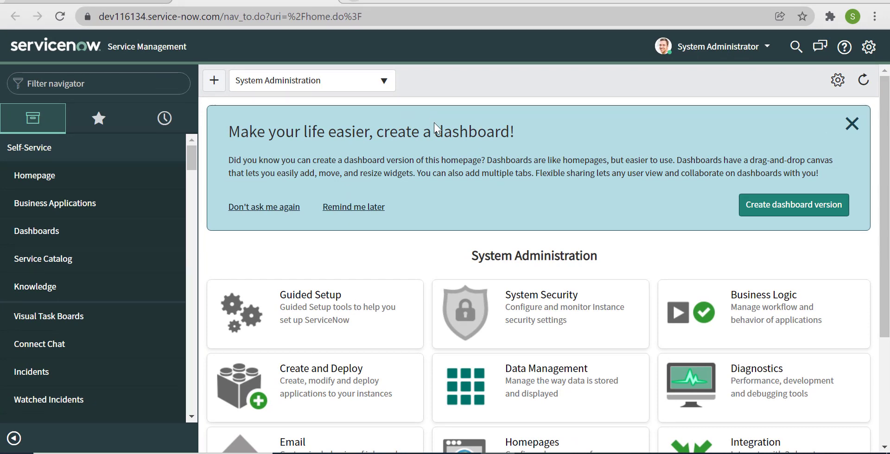
# Open incident INC0010112 from incident.list and duplicate its page into a second browser tab.
pyautogui.click(88, 88)
pyautogui.write('incid')
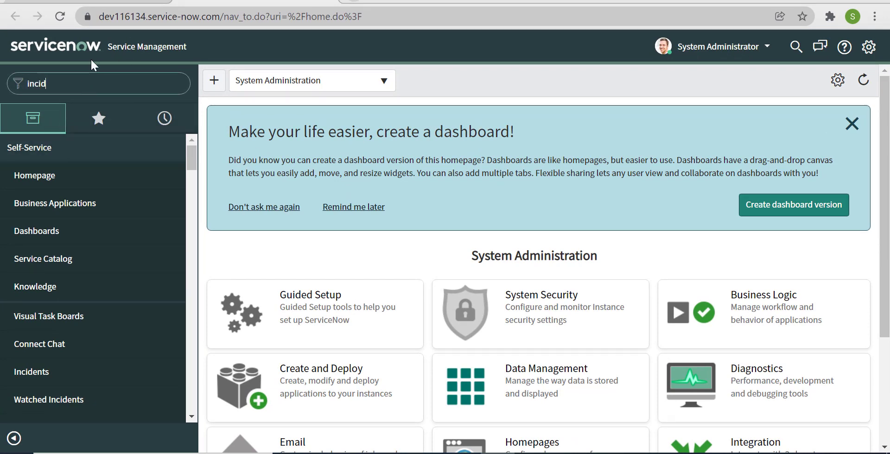
pyautogui.write('ent.list')
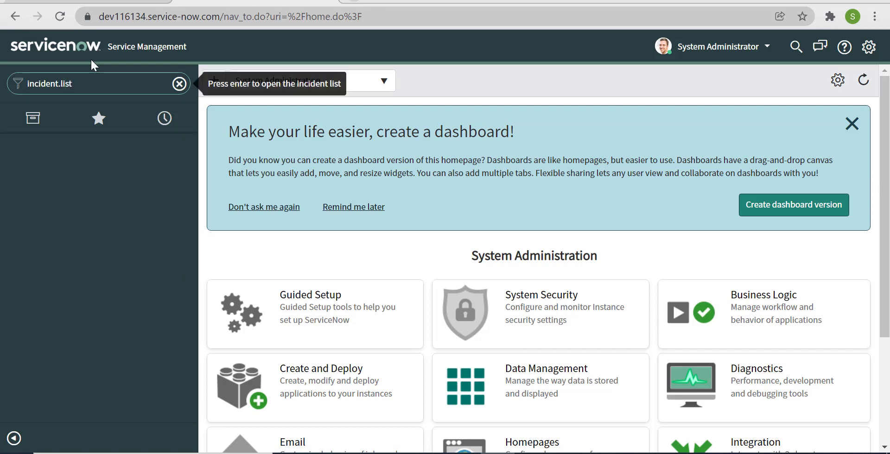
pyautogui.press('Return')
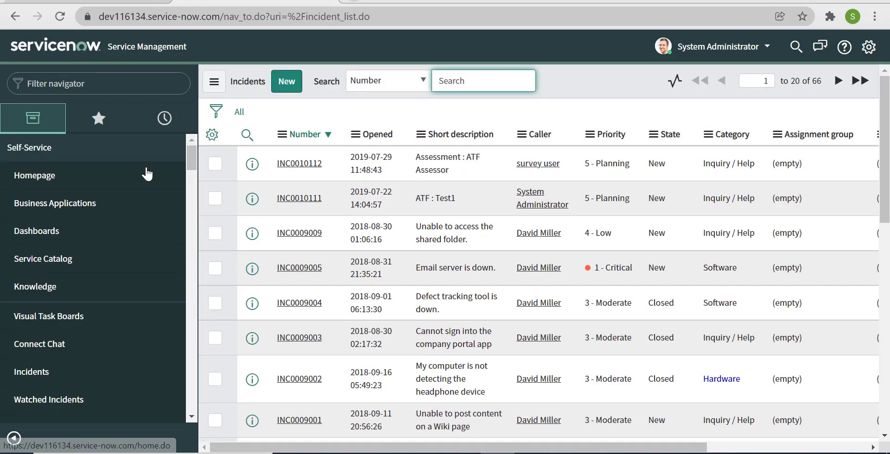
pyautogui.click(304, 170)
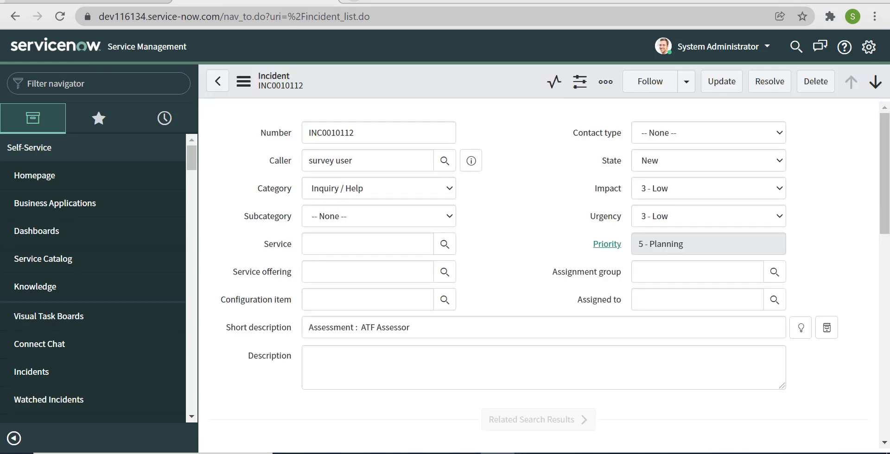
pyautogui.rightClick(274, 3)
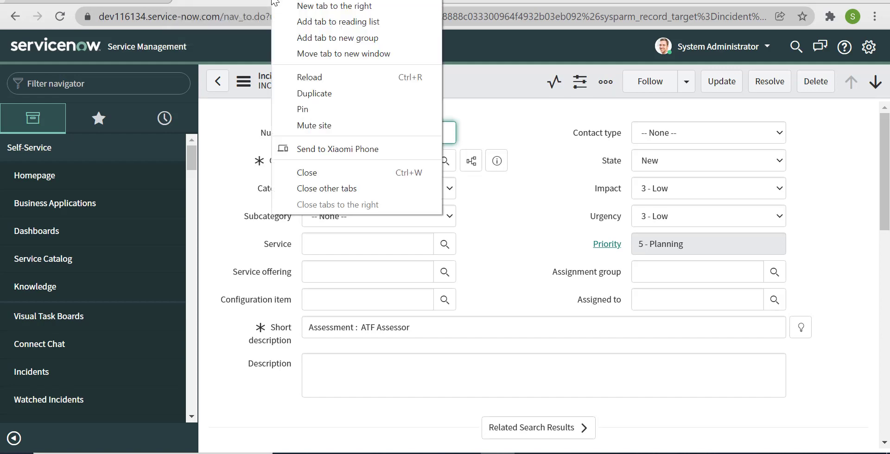
pyautogui.click(313, 92)
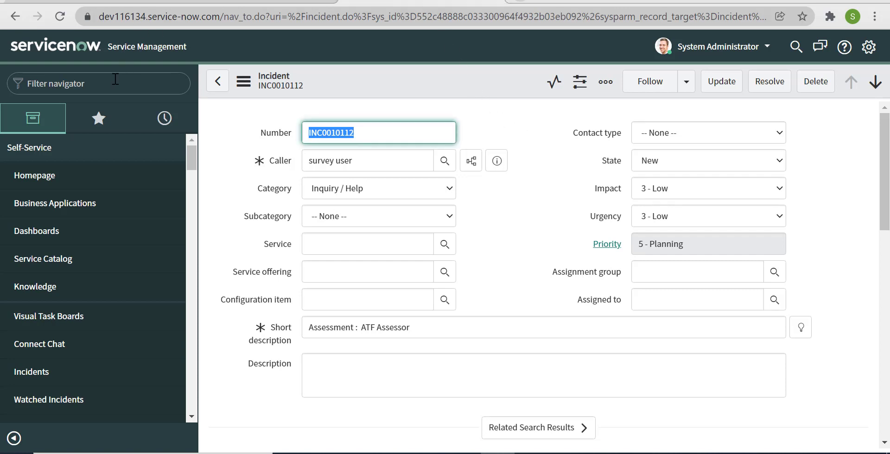
# Open the Event Registry and enter the event name incident.test.
pyautogui.click(113, 88)
pyautogui.write('event')
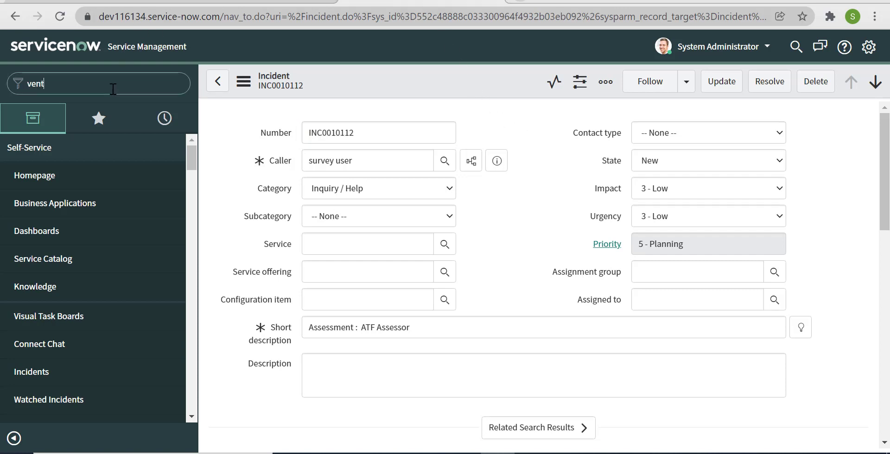
pyautogui.press('BackSpace')
pyautogui.press('BackSpace')
pyautogui.press('BackSpace')
pyautogui.press('BackSpace')
pyautogui.press('BackSpace')
pyautogui.write('event re')
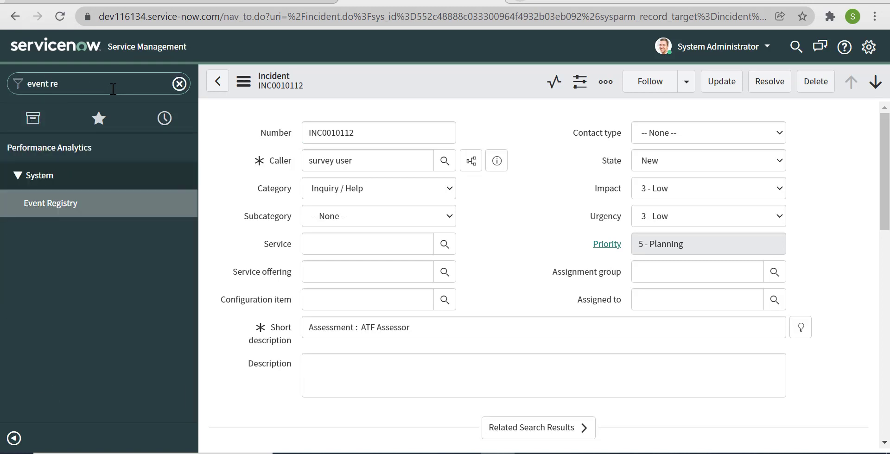
pyautogui.click(52, 210)
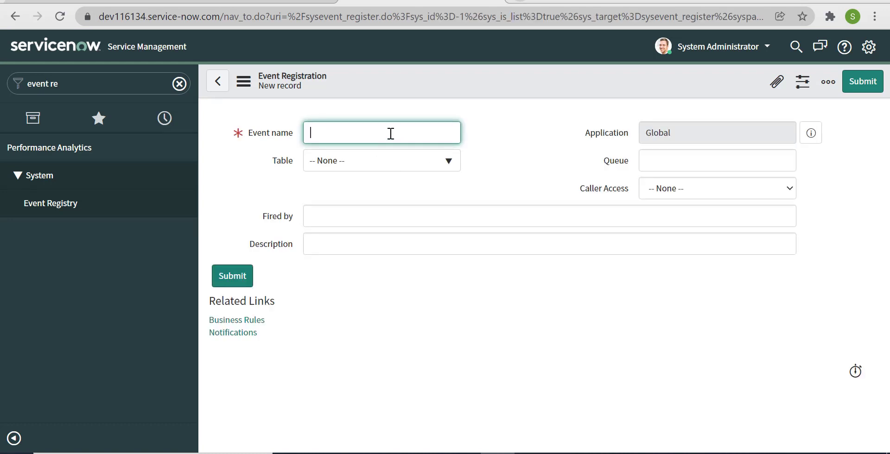
pyautogui.write('incident.test')
# Set the event's table to Incident and Fired by to UI Action, then submit it.
pyautogui.click(395, 171)
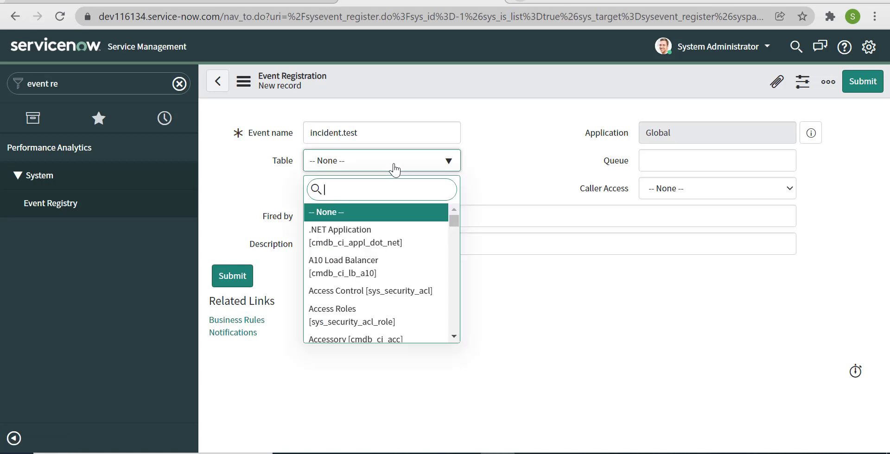
pyautogui.write('incient')
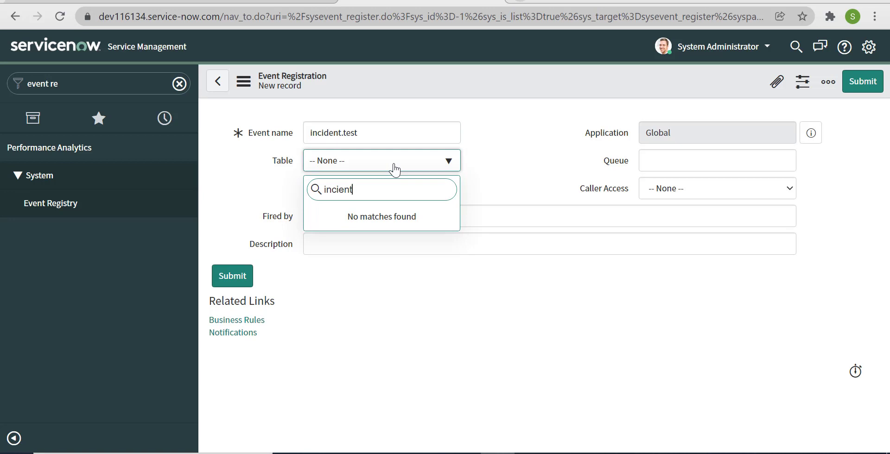
pyautogui.press('BackSpace')
pyautogui.press('BackSpace')
pyautogui.press('BackSpace')
pyautogui.write('de')
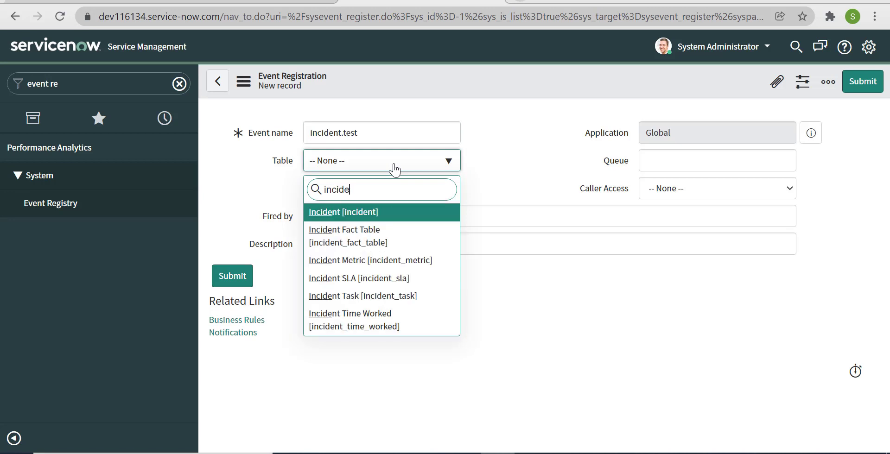
pyautogui.click(401, 213)
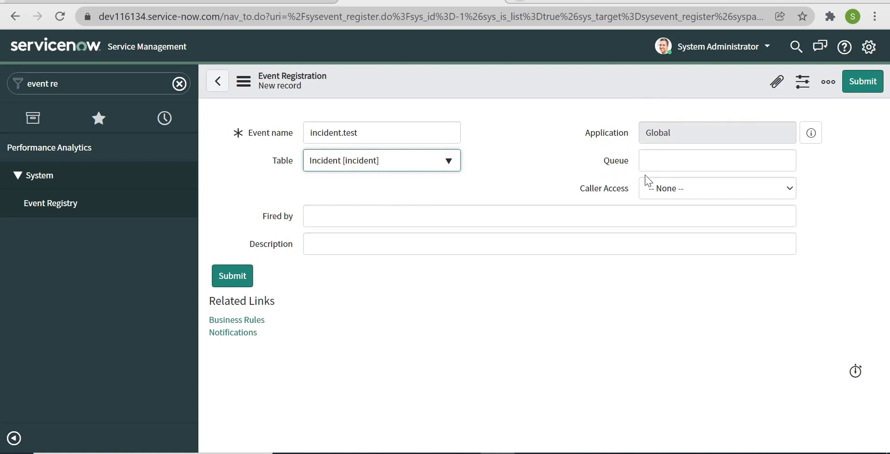
pyautogui.click(674, 193)
pyautogui.click(675, 194)
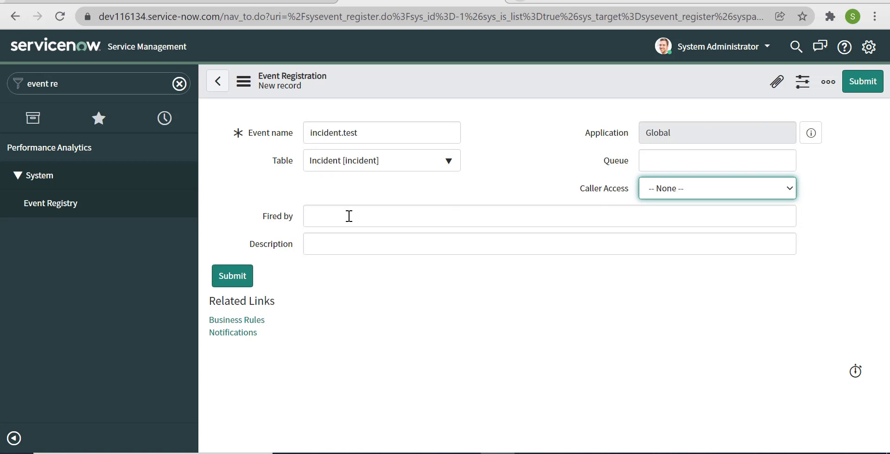
pyautogui.click(497, 217)
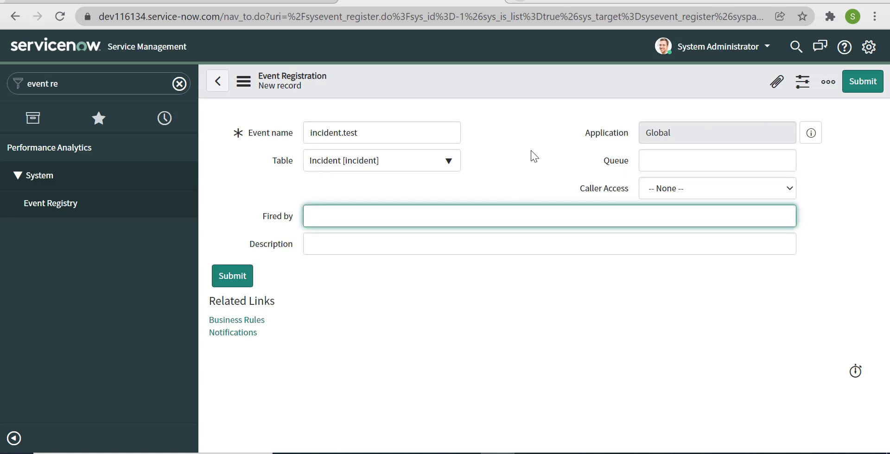
pyautogui.write('UI Action')
pyautogui.click(860, 86)
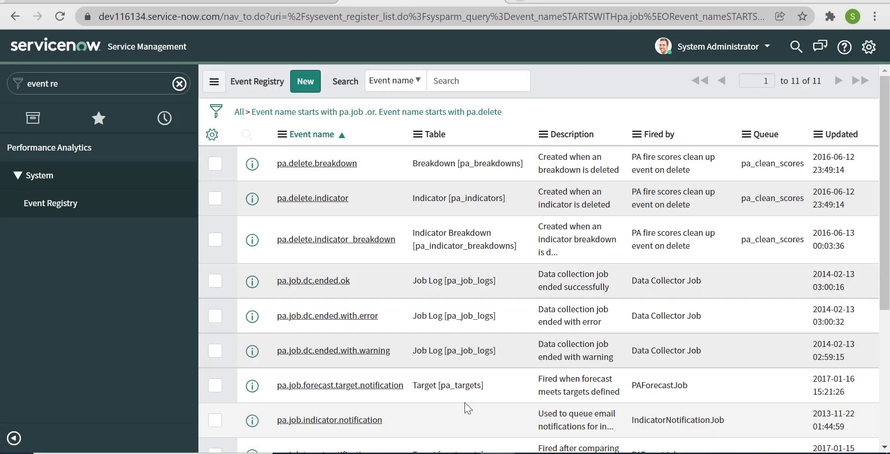
# Find Email Notifications through the 'notifications' navigator search and start a new record.
pyautogui.click(153, 84)
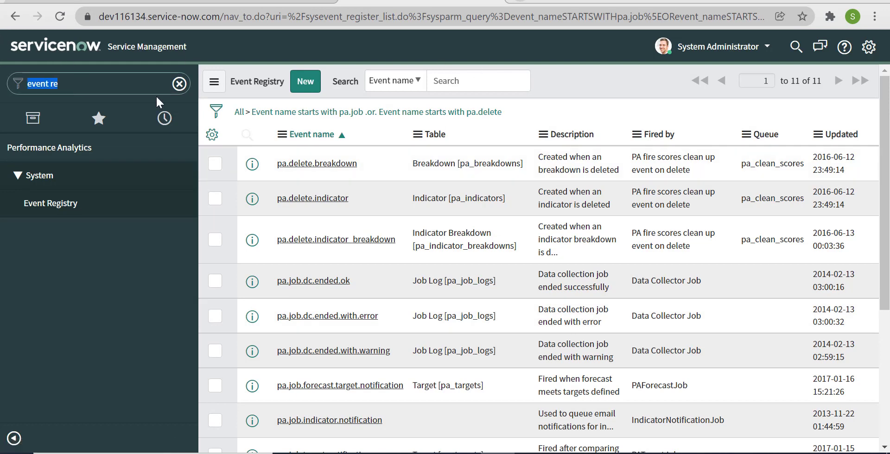
pyautogui.write('notificat')
pyautogui.press('BackSpace')
pyautogui.press('BackSpace')
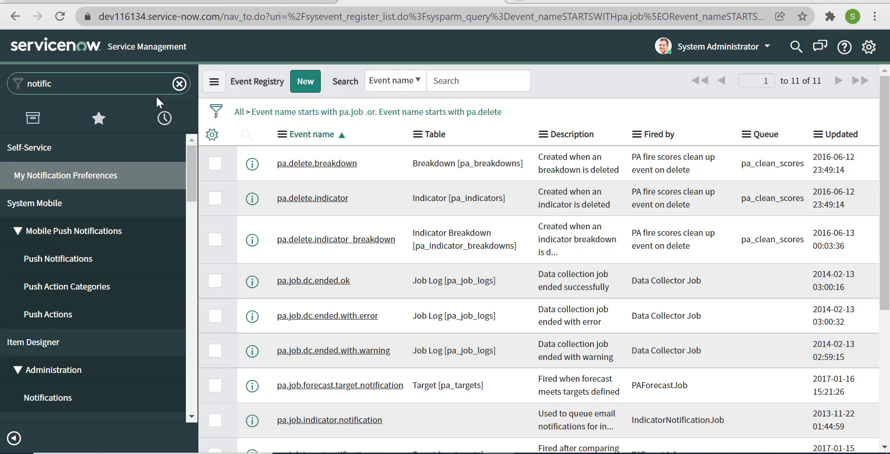
pyautogui.write('ation')
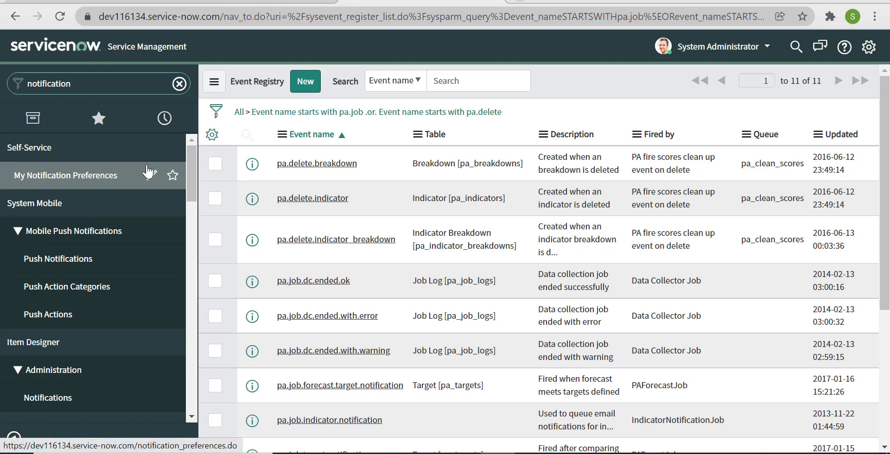
pyautogui.write('s')
pyautogui.scroll(-4, 86, 330)
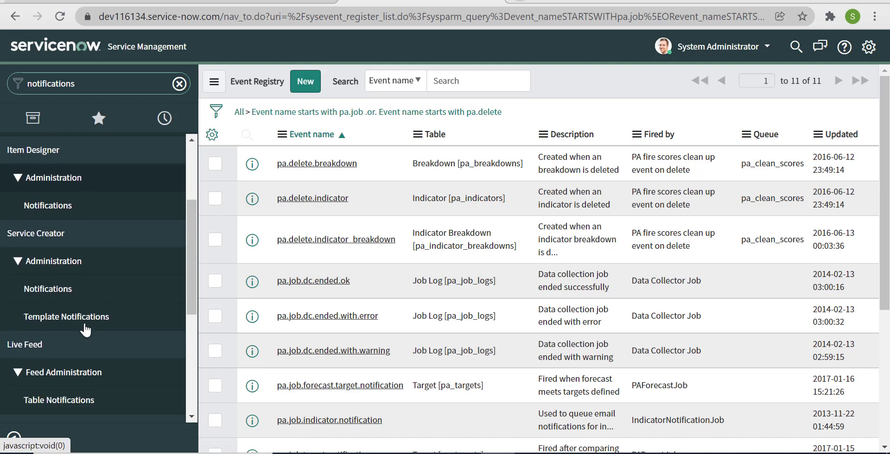
pyautogui.scroll(-3, 85, 330)
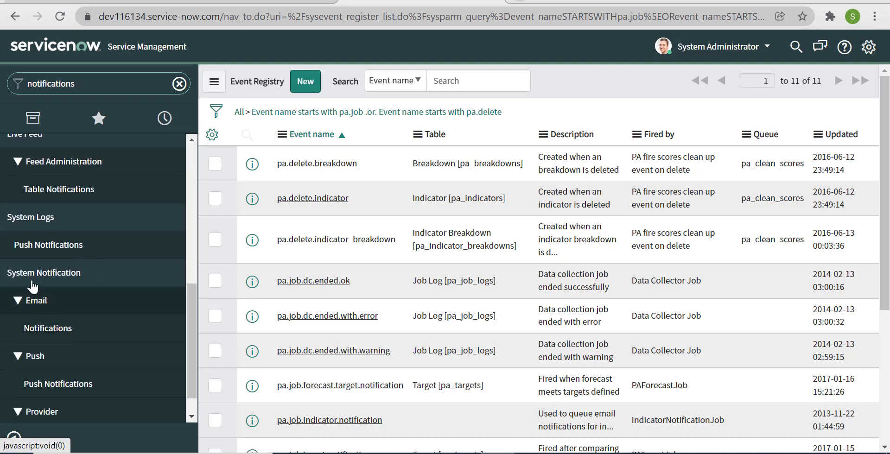
pyautogui.click(58, 336)
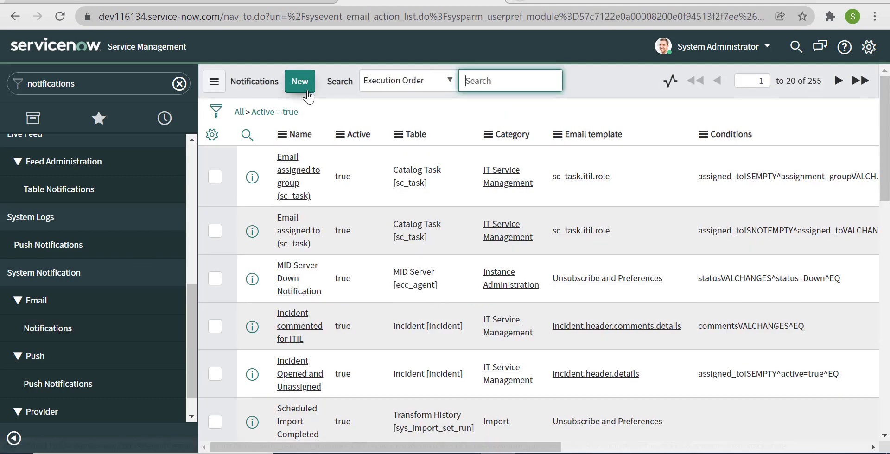
pyautogui.click(309, 95)
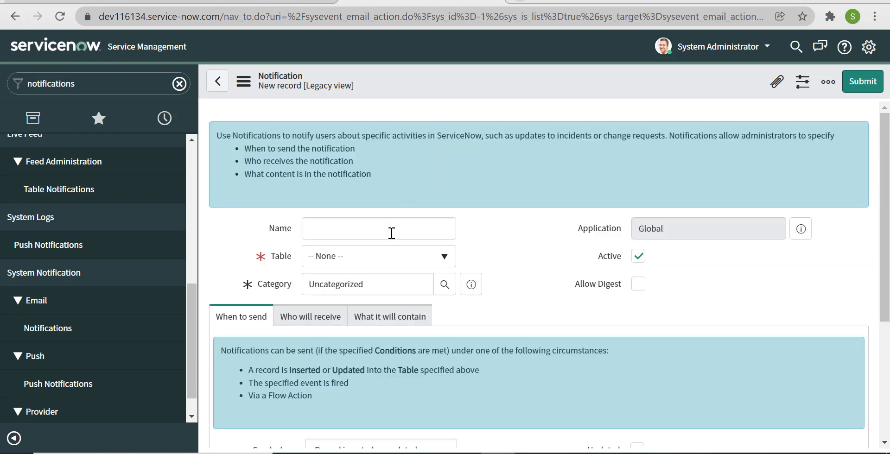
# Name the notification 'Event test notification' and set its table to Incident [incident].
pyautogui.click(393, 234)
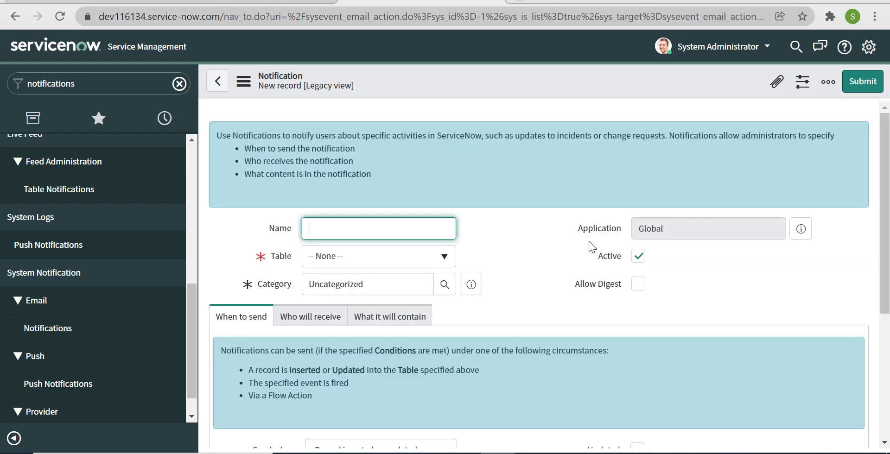
pyautogui.write('Event test notification')
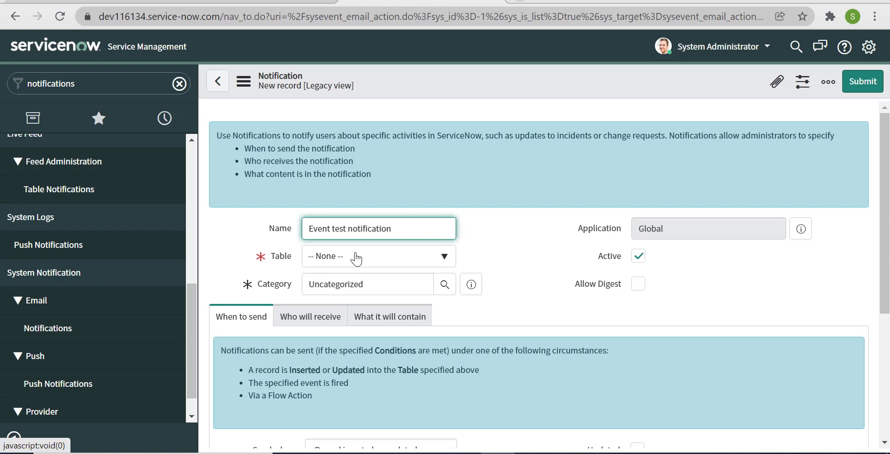
pyautogui.click(356, 259)
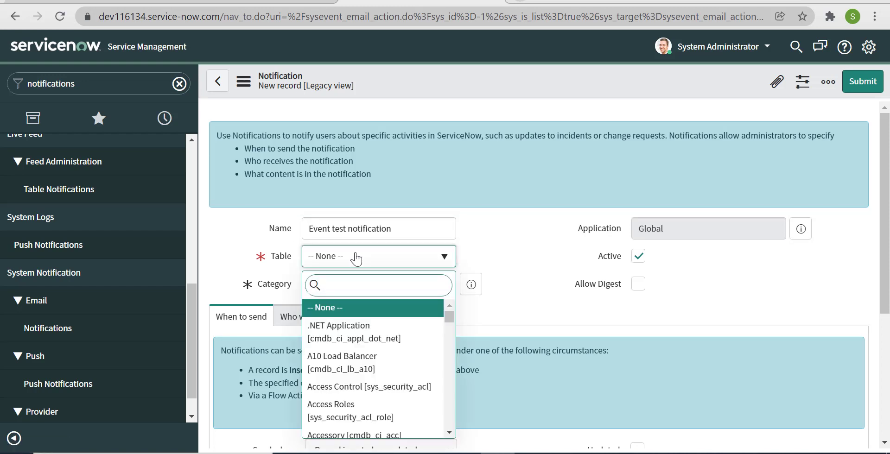
pyautogui.write('incident')
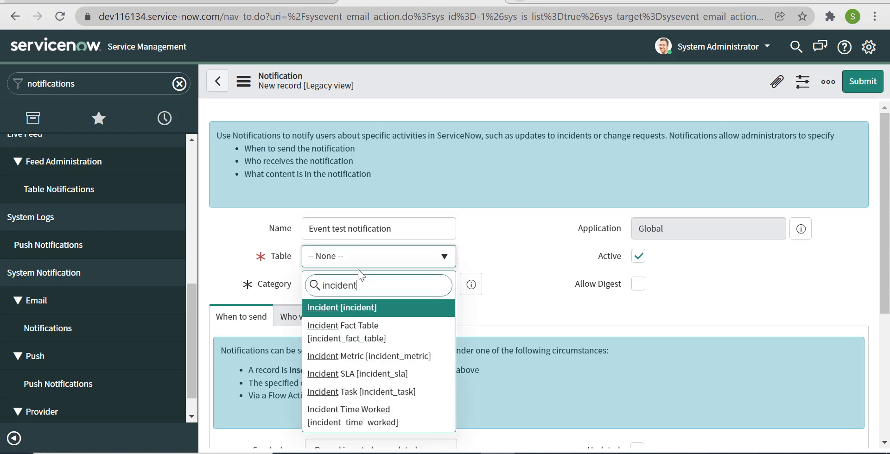
pyautogui.click(367, 307)
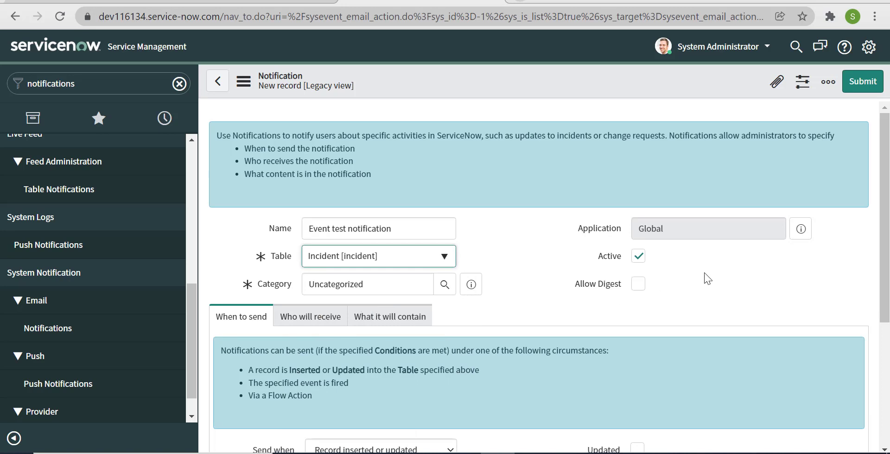
pyautogui.scroll(-3, 705, 273)
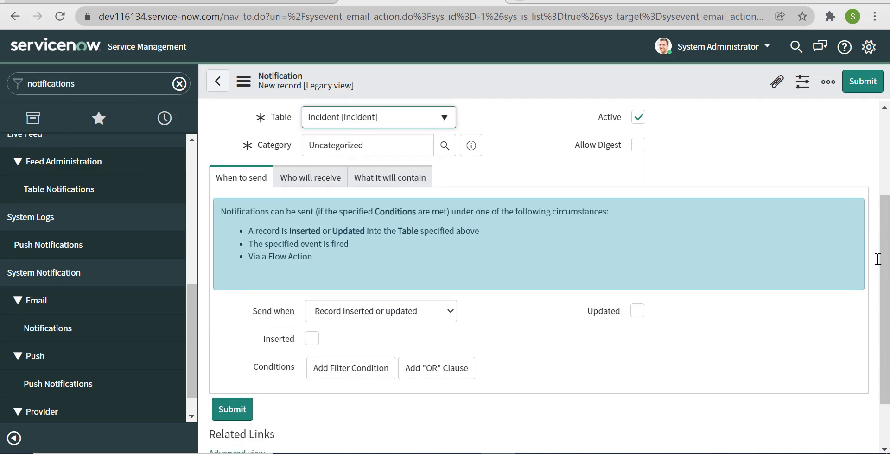
pyautogui.scroll(-2, 876, 257)
pyautogui.scroll(3, 608, 206)
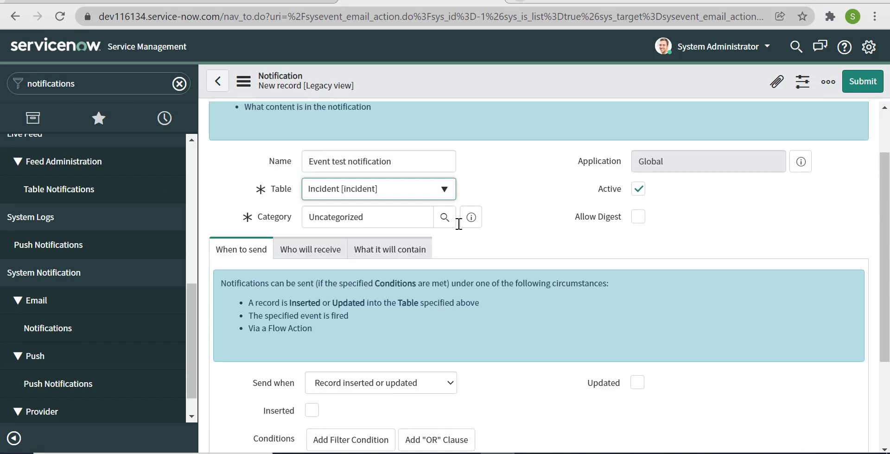
pyautogui.scroll(-2, 316, 279)
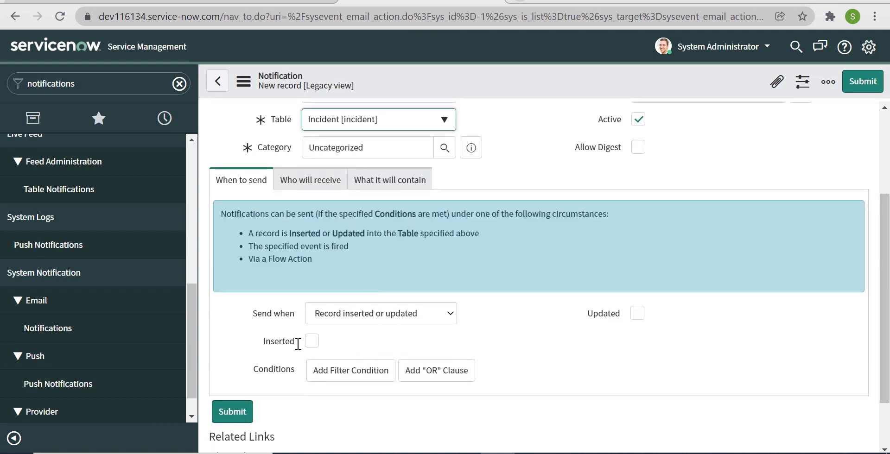
pyautogui.click(432, 314)
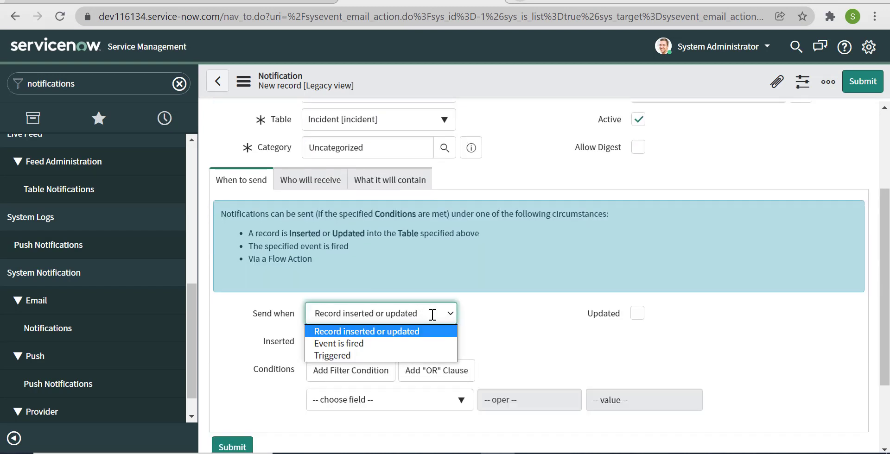
# Set Send when to 'Event is fired' with incident.test as the event name.
pyautogui.click(401, 343)
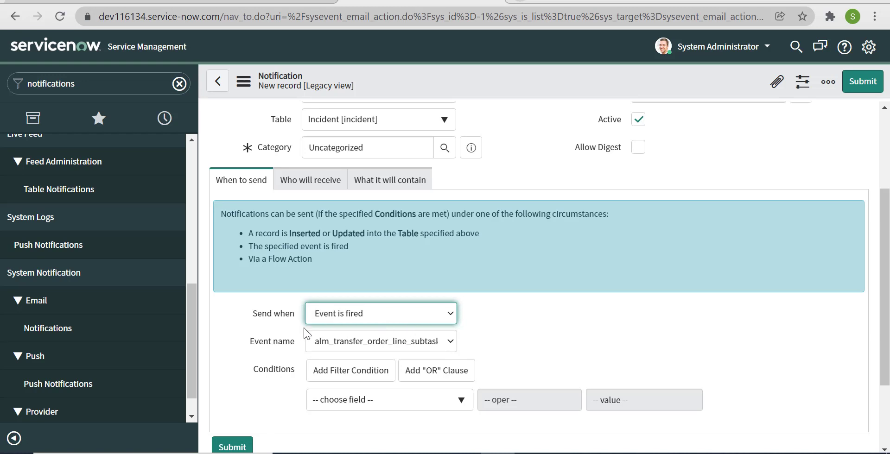
pyautogui.click(370, 346)
pyautogui.write('i')
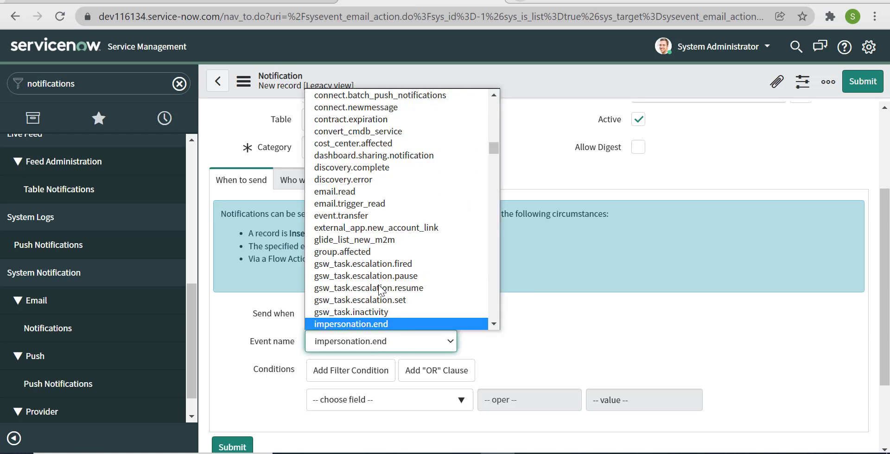
pyautogui.write('nt')
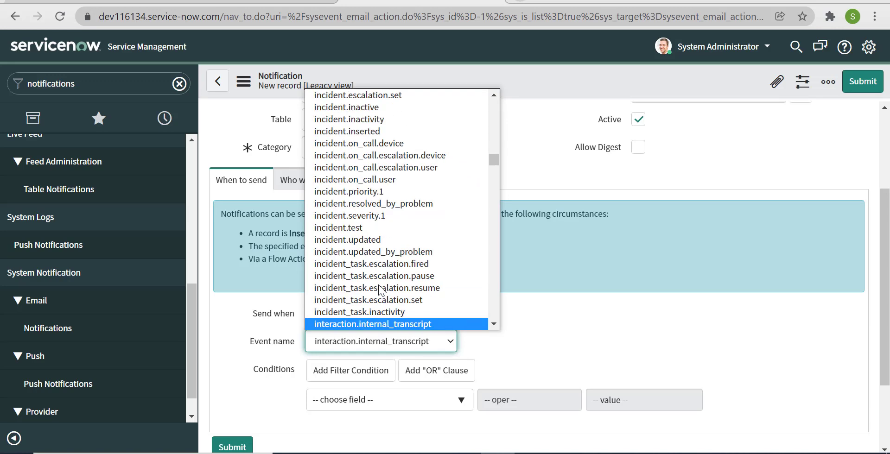
pyautogui.scroll(-3, 357, 283)
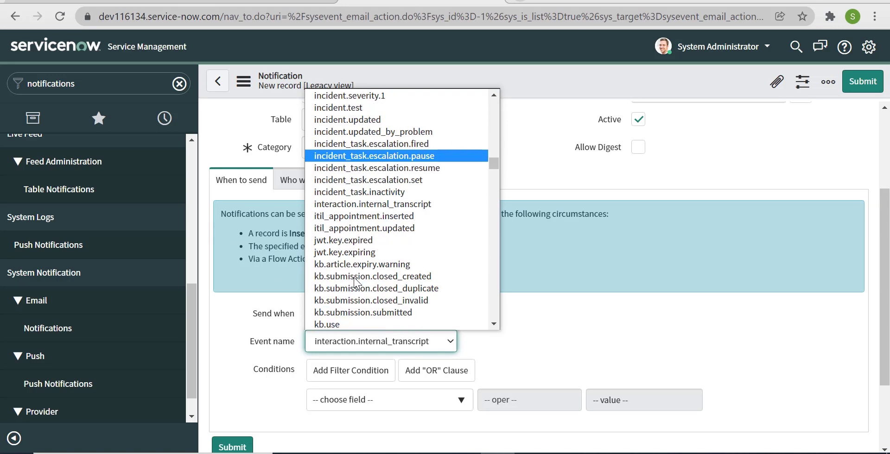
pyautogui.click(354, 281)
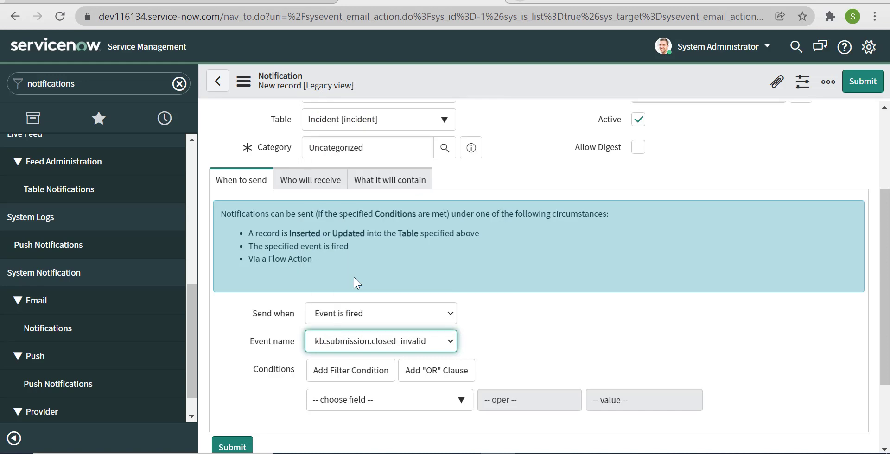
pyautogui.click(365, 341)
pyautogui.press('i')
pyautogui.press('Down')
pyautogui.press('Down')
pyautogui.press('Down')
pyautogui.press('Down')
pyautogui.press('Down')
pyautogui.press('Down')
pyautogui.press('Down')
pyautogui.press('Down')
pyautogui.press('Down')
pyautogui.press('Down')
pyautogui.press('Down')
pyautogui.press('Down')
pyautogui.press('Down')
pyautogui.press('Down')
pyautogui.press('Down')
pyautogui.press('Down')
pyautogui.press('Down')
pyautogui.press('Down')
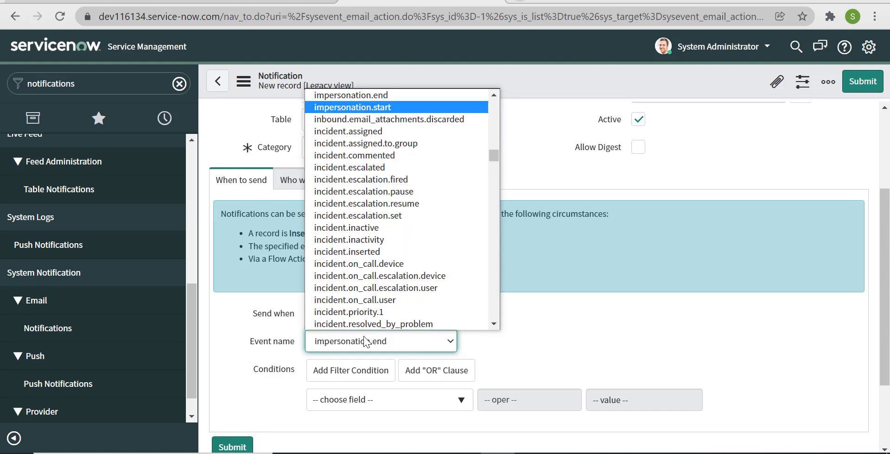
pyautogui.press('Down')
pyautogui.press('Down')
pyautogui.press('Down')
pyautogui.press('Down')
pyautogui.press('Down')
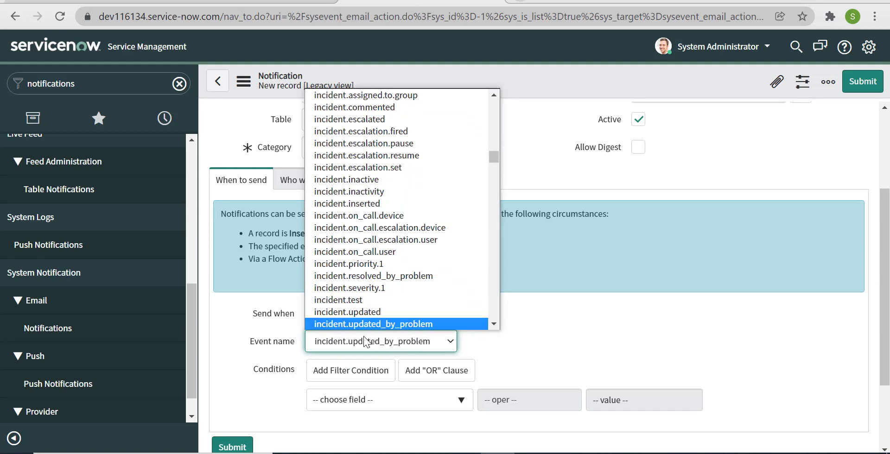
pyautogui.press('Up')
pyautogui.press('Up')
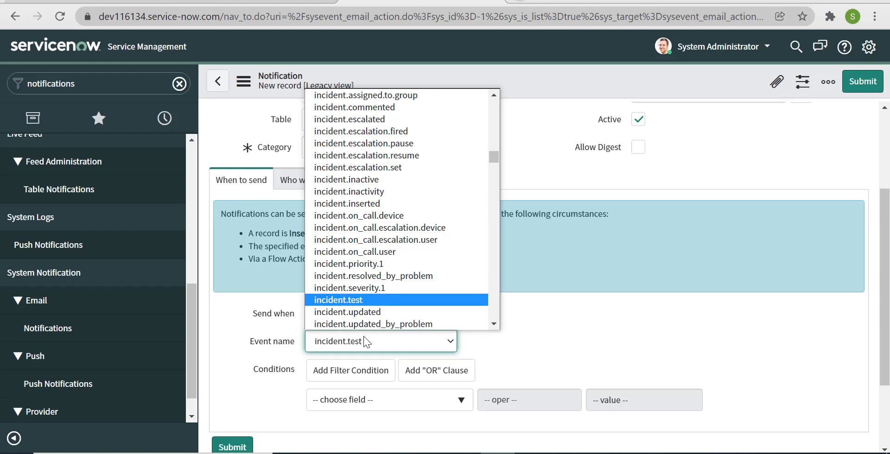
pyautogui.press('Return')
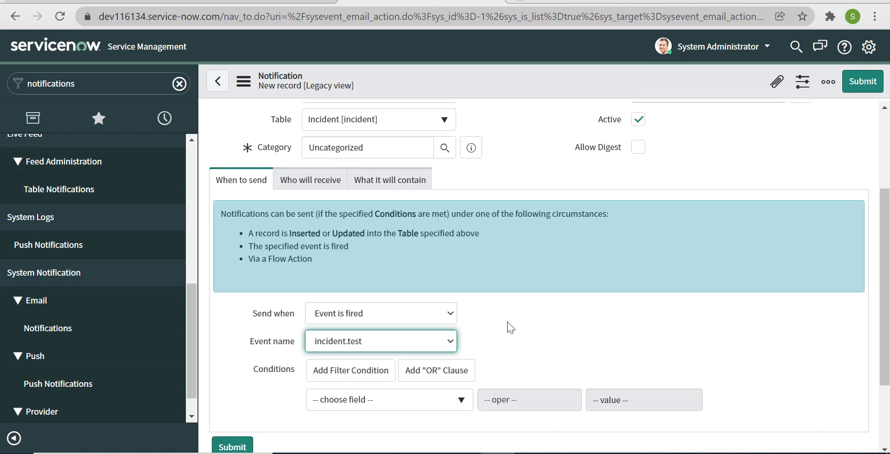
# Enter 'Event test subject' as the subject on the What it will contain tab.
pyautogui.click(308, 179)
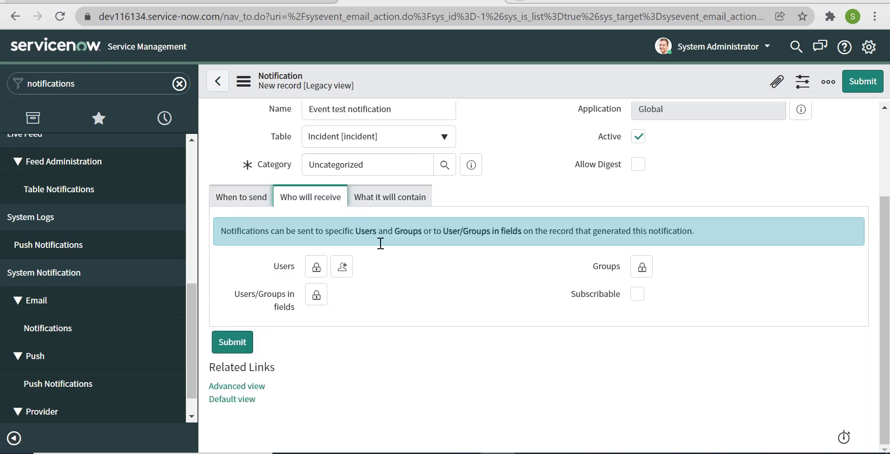
pyautogui.click(397, 203)
pyautogui.click(307, 204)
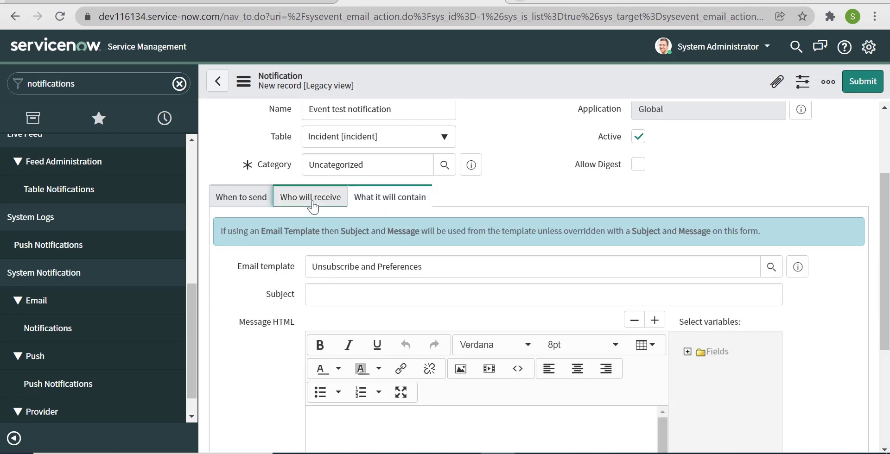
pyautogui.click(399, 199)
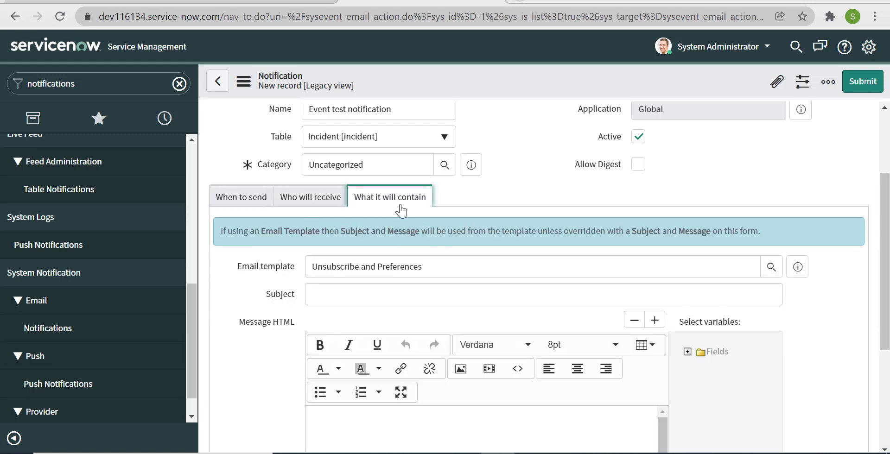
pyautogui.scroll(-1, 463, 274)
pyautogui.scroll(-1, 495, 274)
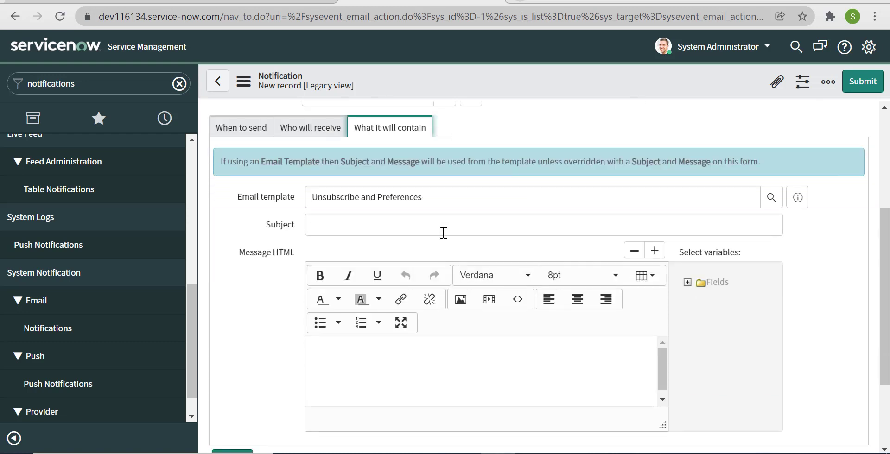
pyautogui.click(442, 231)
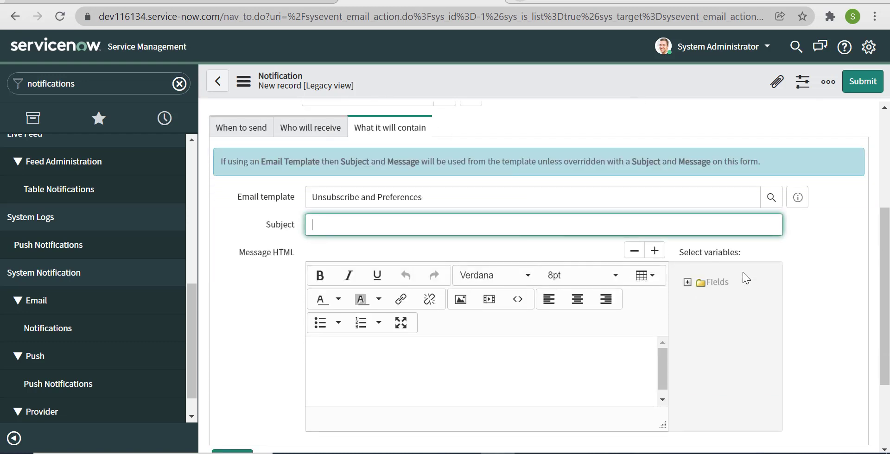
pyautogui.click(816, 318)
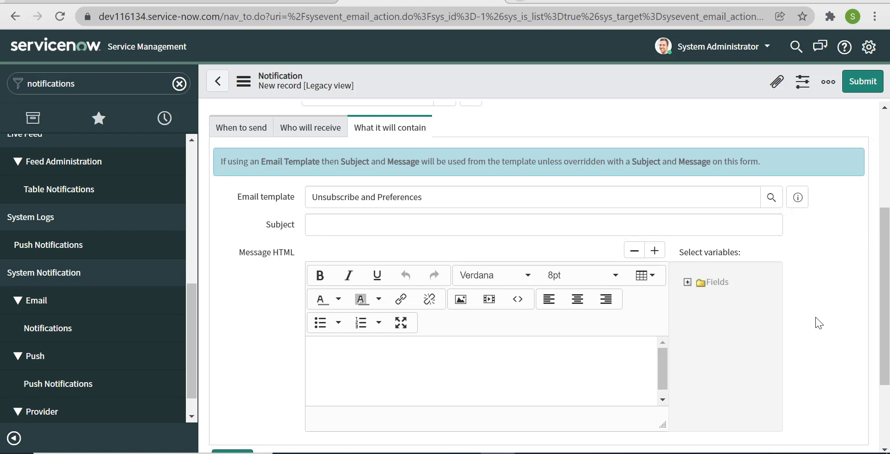
pyautogui.click(604, 226)
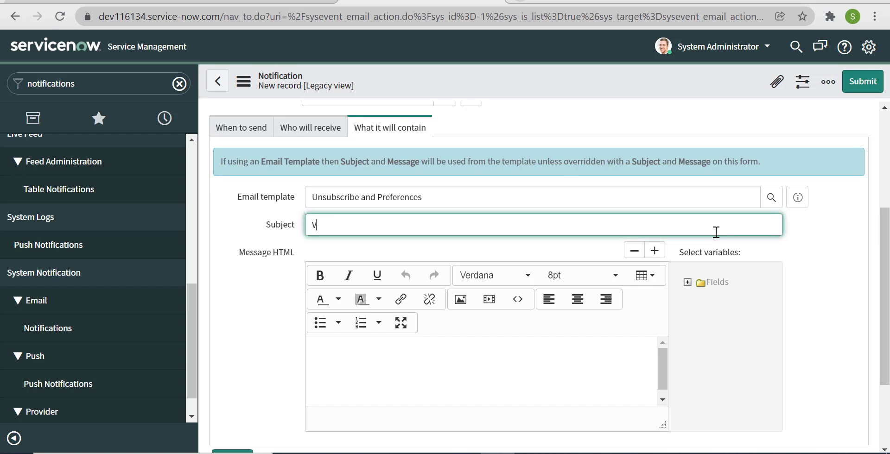
pyautogui.write('Event test sujb')
pyautogui.write('ject')
# Write the message 'Hi,' then 'This is the testing of event notification using Ui action.'.
pyautogui.click(472, 366)
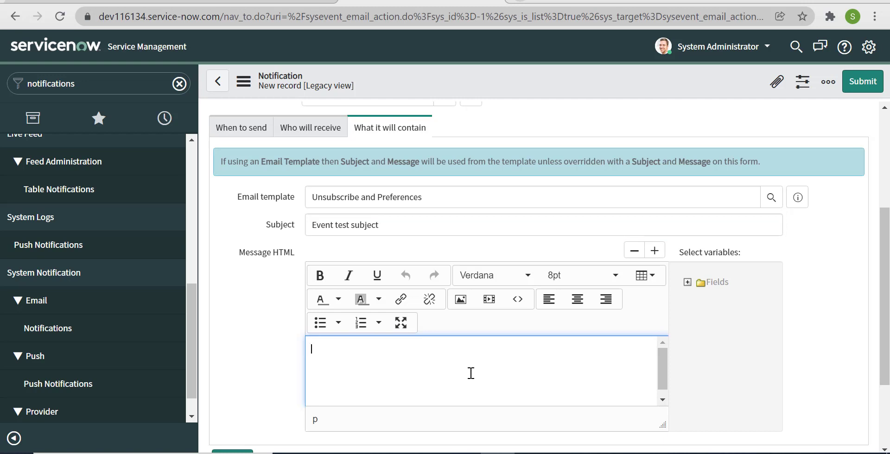
pyautogui.write('Hi,')
pyautogui.press('Return')
pyautogui.write('This is te')
pyautogui.press('BackSpace')
pyautogui.write('he testing of ')
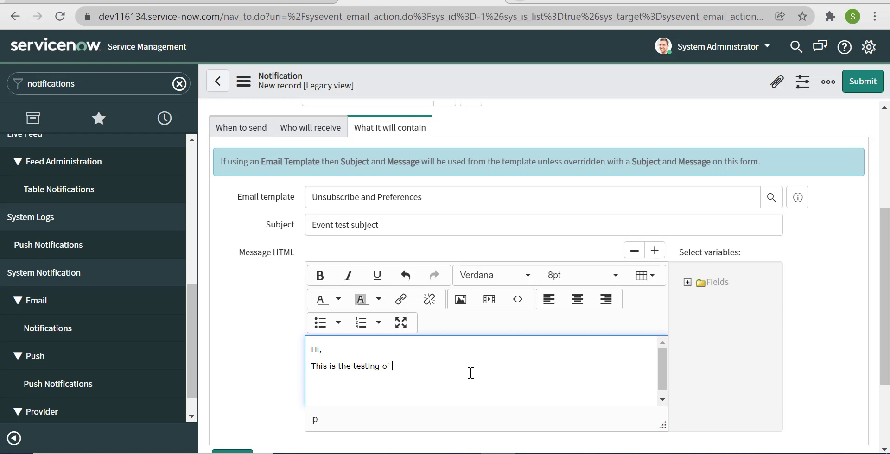
pyautogui.write('event nofication')
pyautogui.press('BackSpace')
pyautogui.press('BackSpace')
pyautogui.press('BackSpace')
pyautogui.press('BackSpace')
pyautogui.press('BackSpace')
pyautogui.press('BackSpace')
pyautogui.press('BackSpace')
pyautogui.press('BackSpace')
pyautogui.press('BackSpace')
pyautogui.write('tification using Ui a')
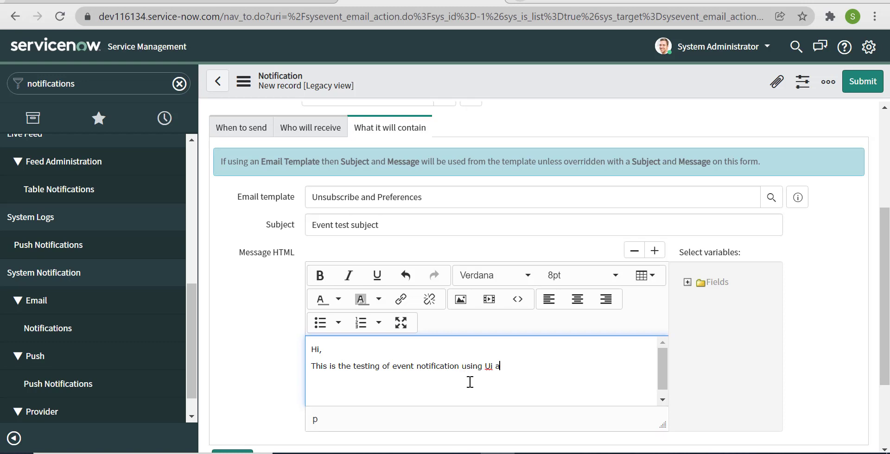
pyautogui.write('ction.')
pyautogui.press('Return')
# Save the Event test notification, review its When to send settings, then return to INC0010112.
pyautogui.rightClick(503, 78)
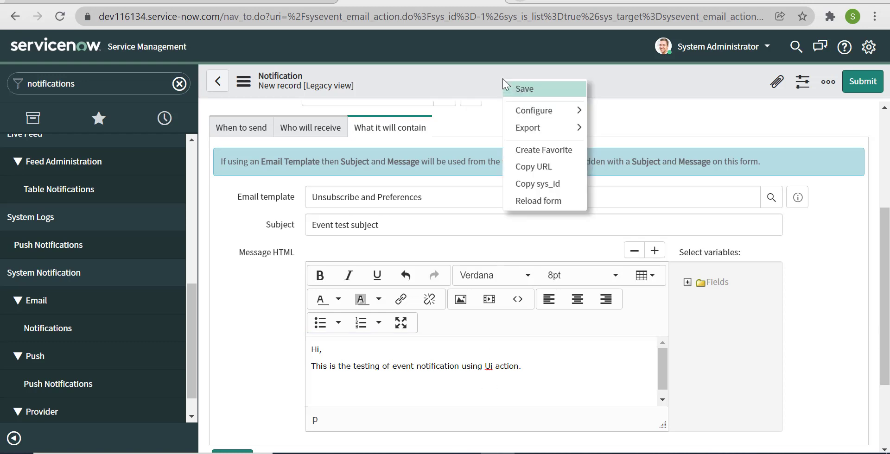
pyautogui.click(549, 89)
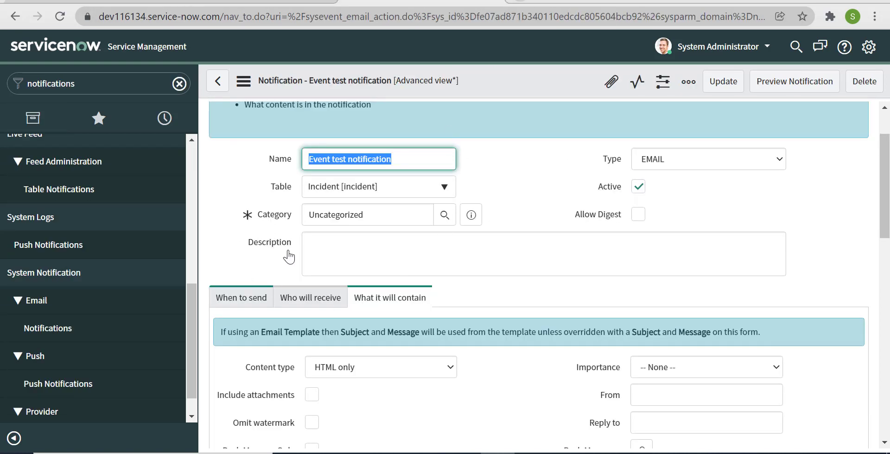
pyautogui.click(258, 308)
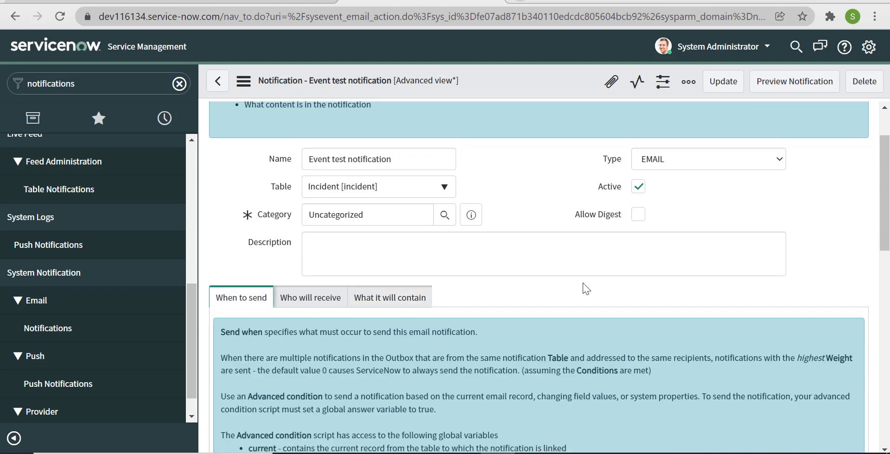
pyautogui.scroll(-5, 584, 283)
pyautogui.scroll(-5, 585, 283)
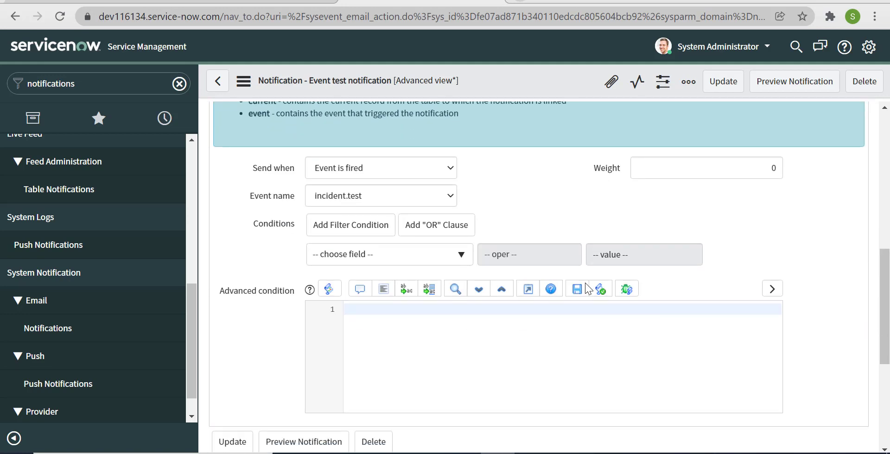
pyautogui.scroll(2, 585, 283)
pyautogui.scroll(2, 585, 283)
pyautogui.scroll(-4, 585, 283)
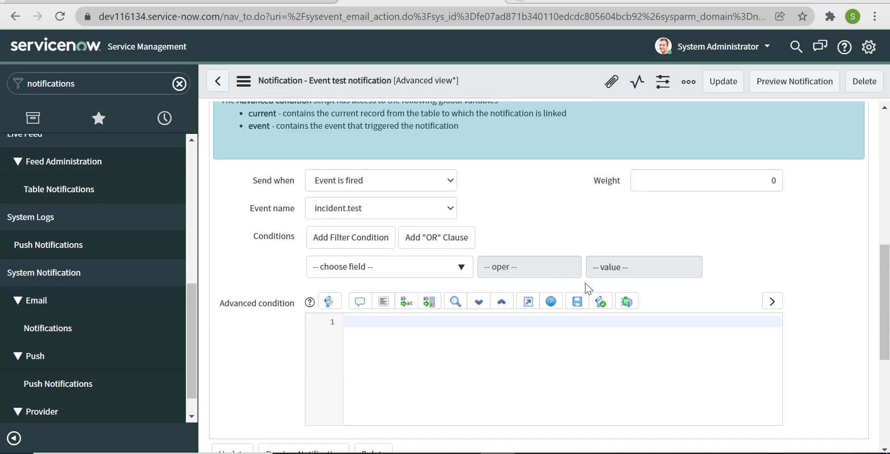
pyautogui.scroll(4, 585, 283)
pyautogui.click(187, 5)
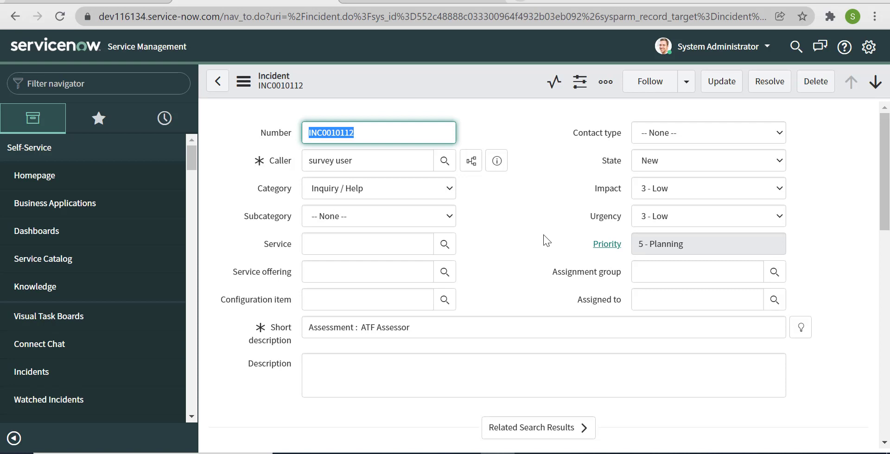
# Tick 'Event parm 1 contains recipient' under Who will receive and save the notification.
pyautogui.scroll(-5, 544, 235)
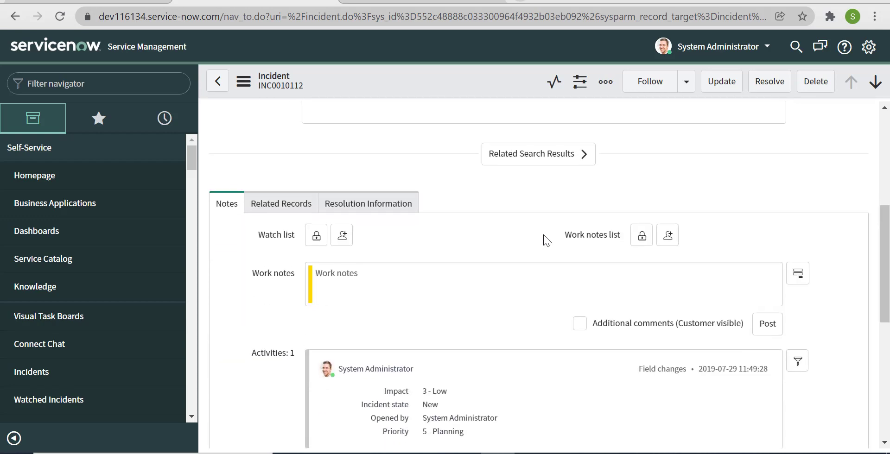
pyautogui.scroll(5, 543, 235)
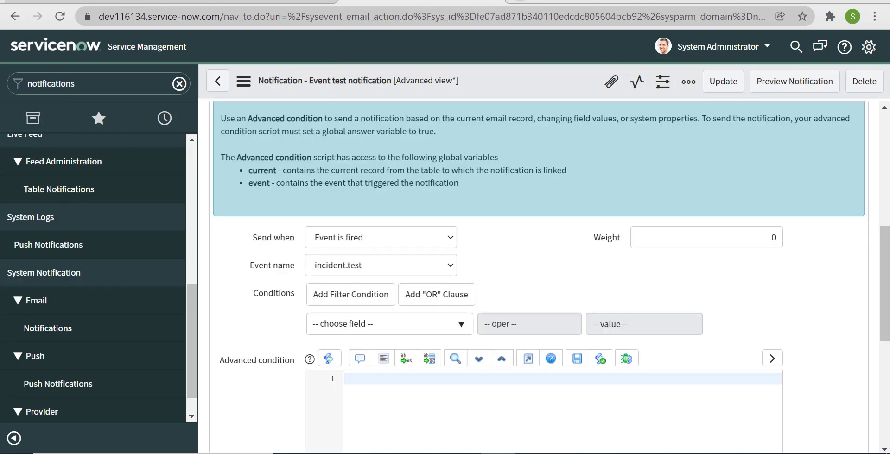
pyautogui.scroll(-7, 460, 151)
pyautogui.scroll(4, 459, 153)
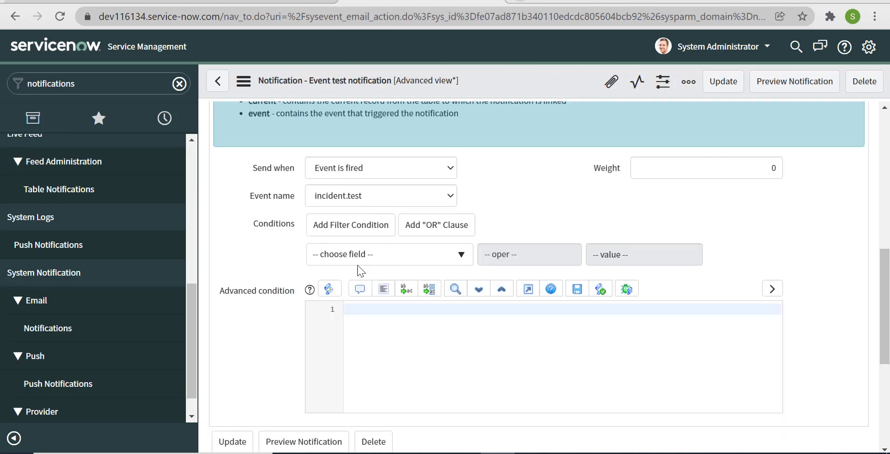
pyautogui.scroll(4, 357, 266)
pyautogui.click(324, 160)
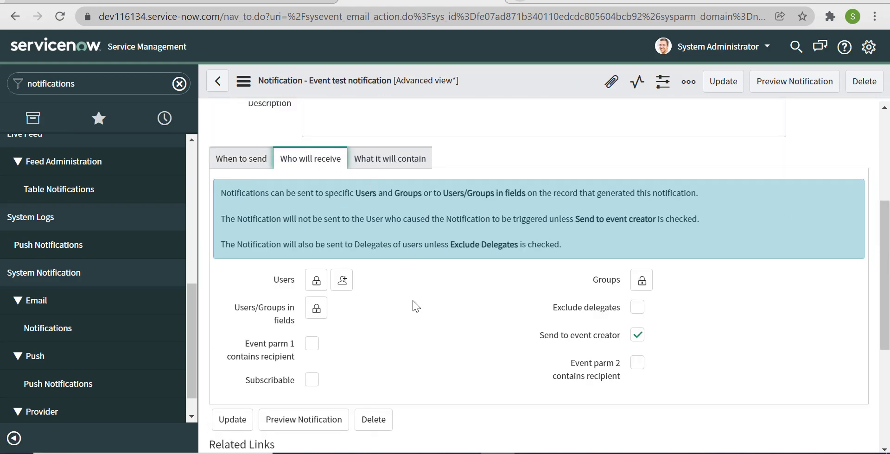
pyautogui.scroll(-2, 391, 306)
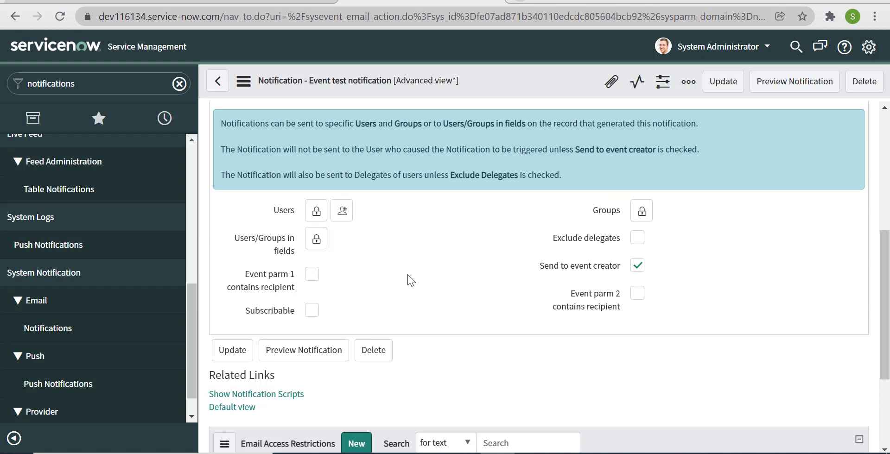
pyautogui.click(311, 274)
pyautogui.rightClick(549, 90)
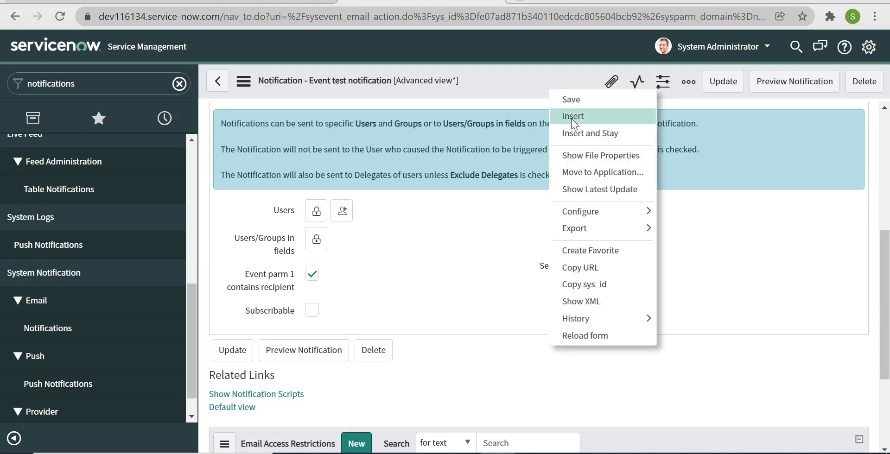
pyautogui.click(575, 101)
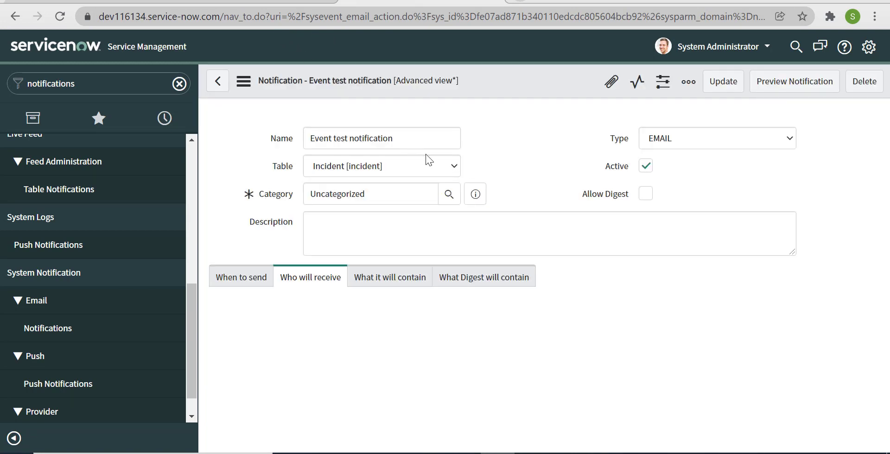
# From the INC0010112 form header menu, choose Configure > UI Actions.
pyautogui.click(314, 2)
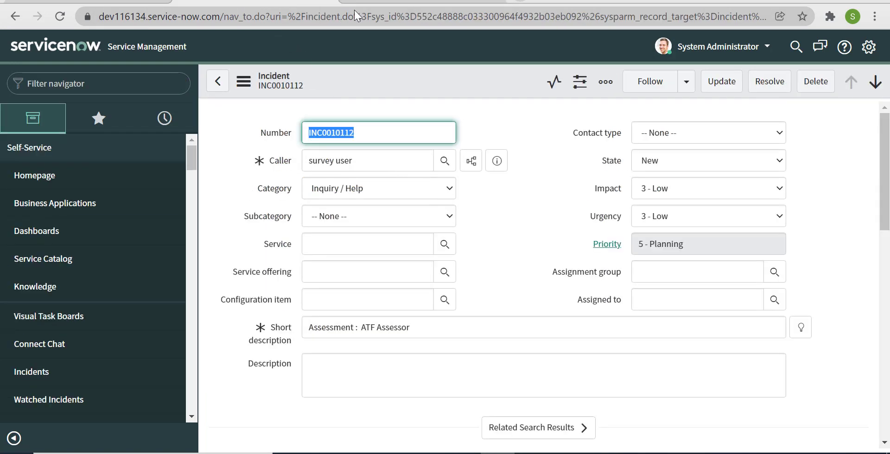
pyautogui.rightClick(471, 83)
pyautogui.click(388, 77)
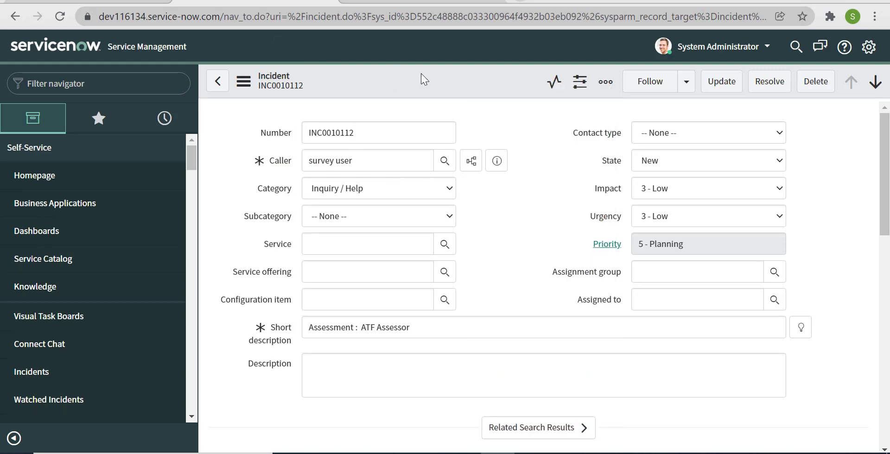
pyautogui.rightClick(464, 77)
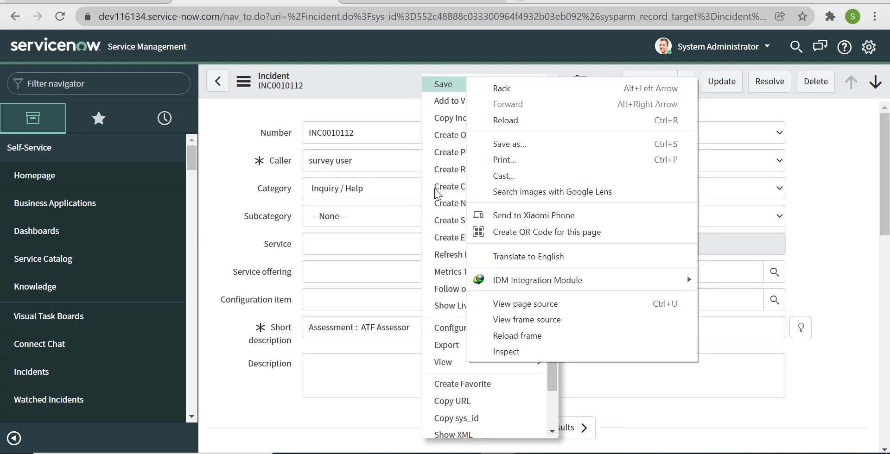
pyautogui.click(394, 86)
pyautogui.rightClick(446, 85)
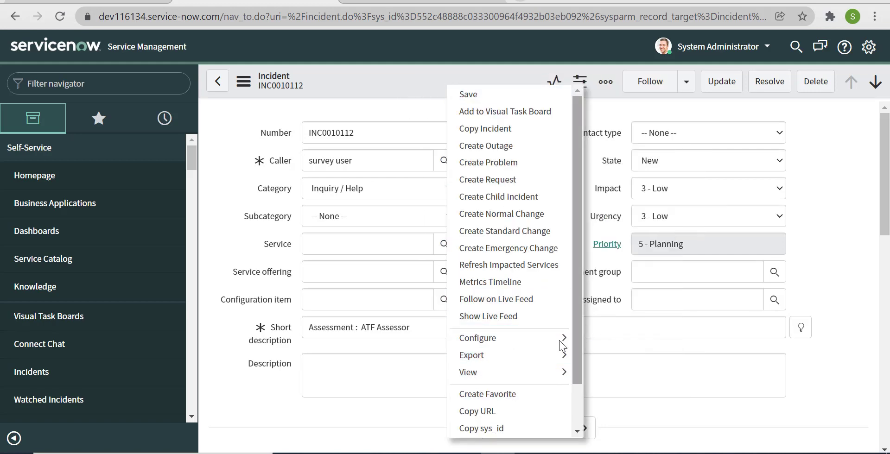
pyautogui.moveTo(559, 339)
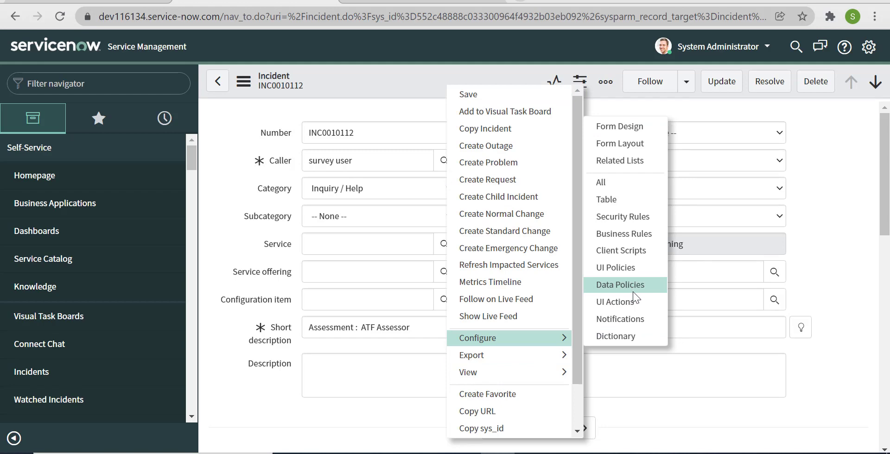
pyautogui.click(632, 304)
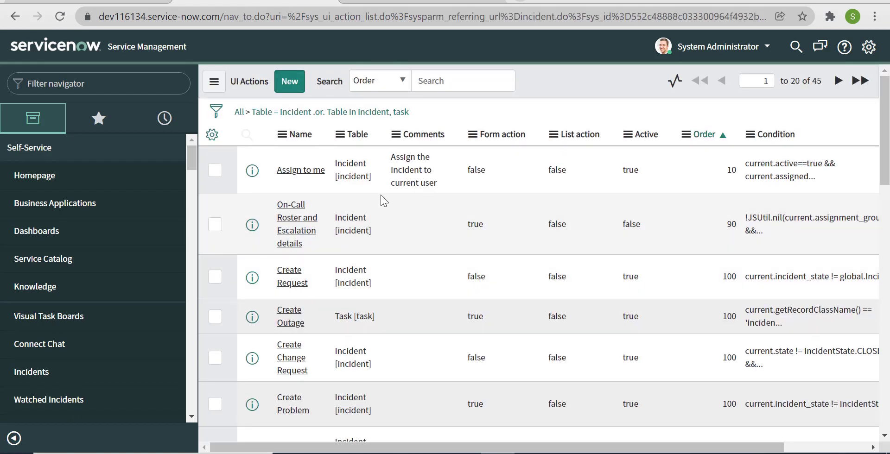
# Create UI action 'Send Email' as a form button with Show insert unticked, and save it.
pyautogui.click(289, 81)
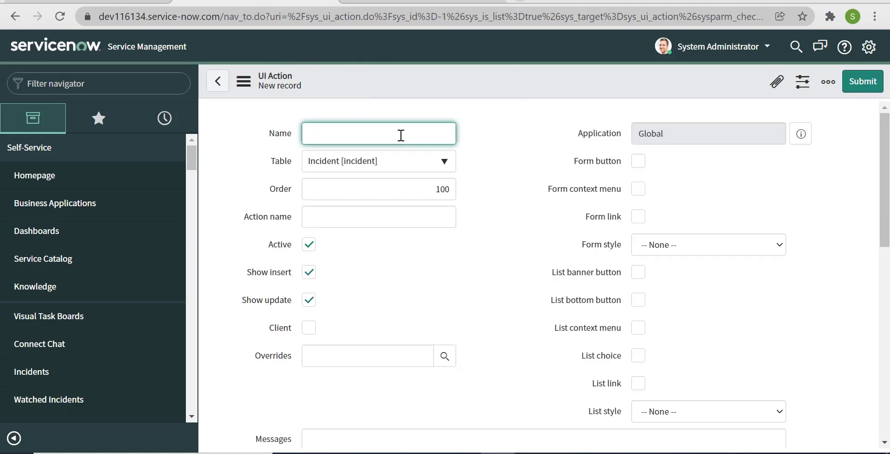
pyautogui.write('Send Email')
pyautogui.click(643, 163)
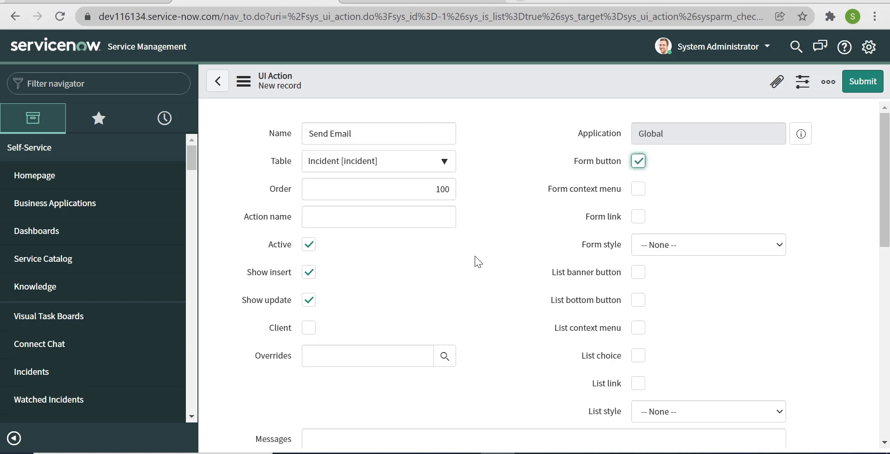
pyautogui.scroll(-1, 475, 256)
pyautogui.scroll(1, 475, 257)
pyautogui.click(313, 271)
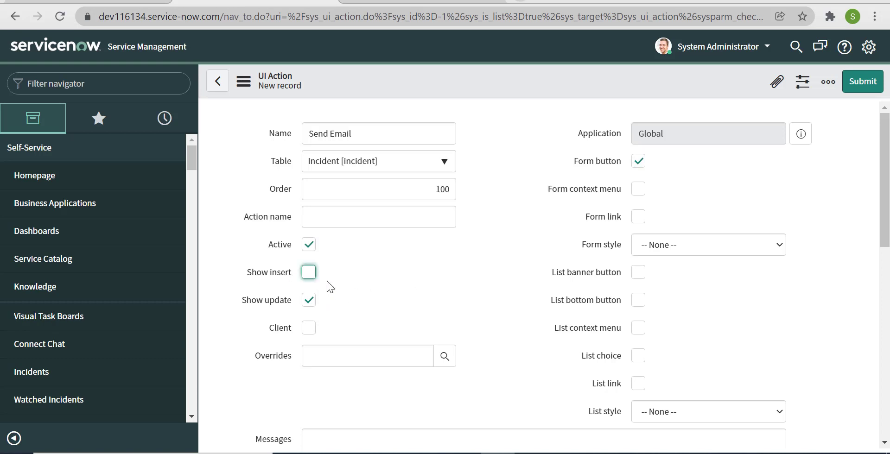
pyautogui.scroll(-8, 443, 284)
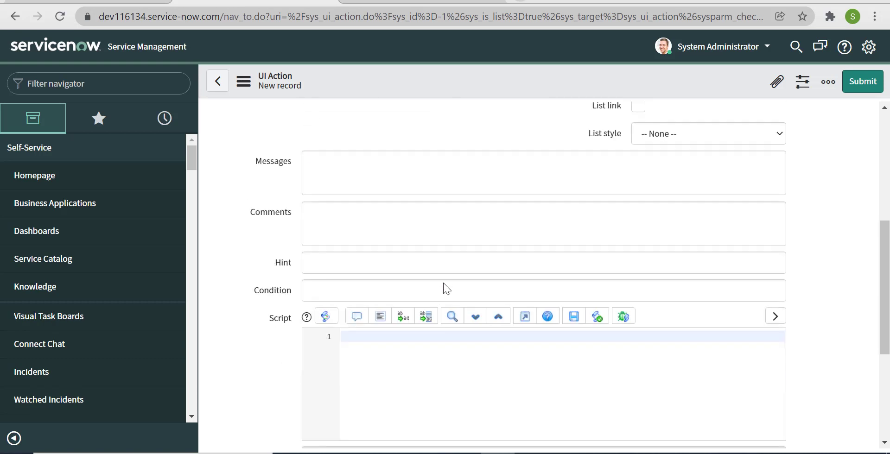
pyautogui.scroll(3, 443, 284)
pyautogui.scroll(-2, 443, 284)
pyautogui.scroll(2, 443, 284)
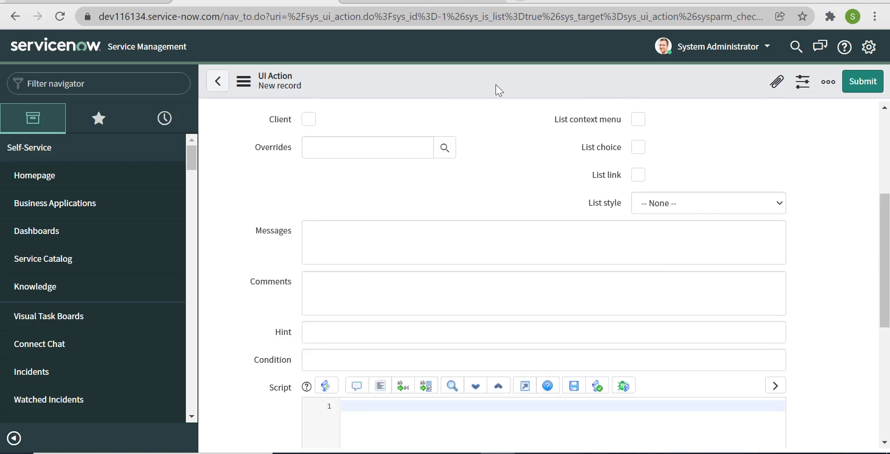
pyautogui.rightClick(496, 80)
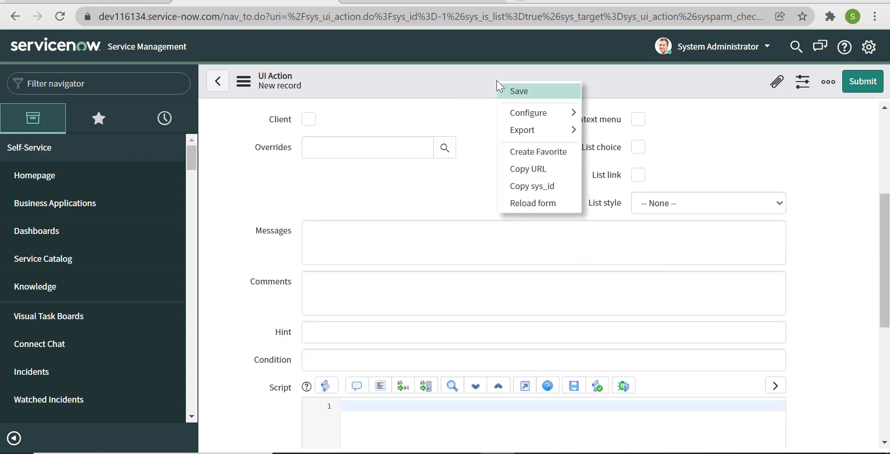
pyautogui.click(536, 91)
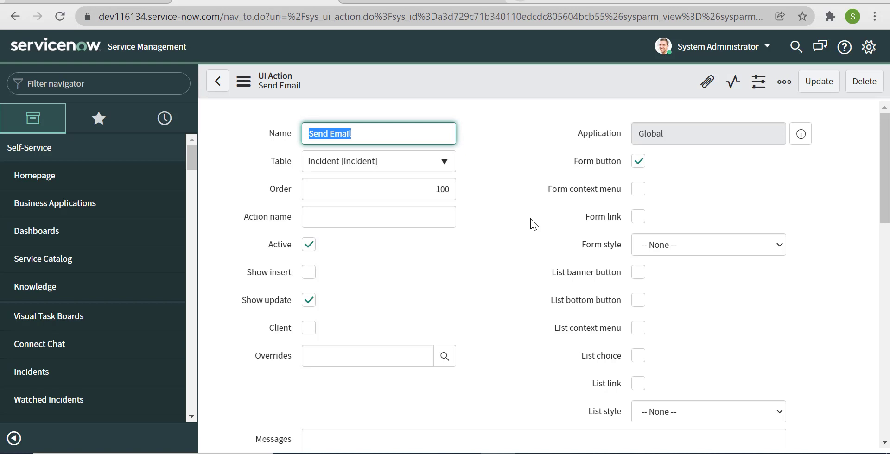
# Begin the Send Email script with a gs.eventQueue( call in the Script field.
pyautogui.scroll(-6, 530, 219)
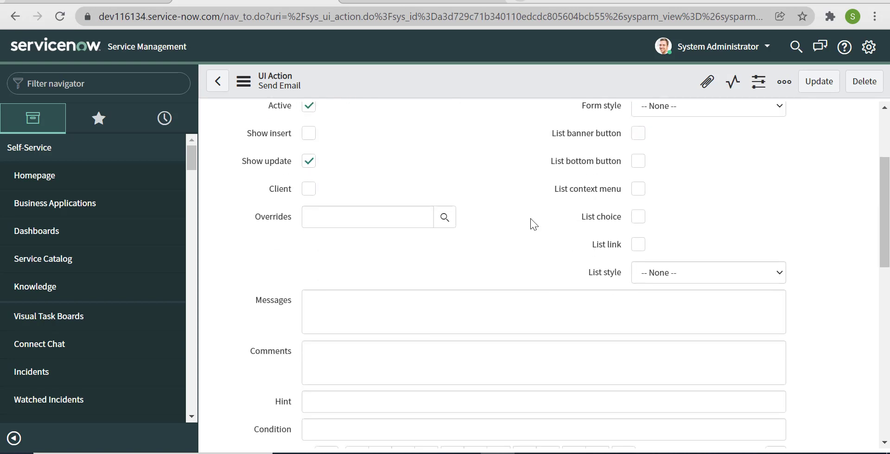
pyautogui.scroll(-2, 531, 218)
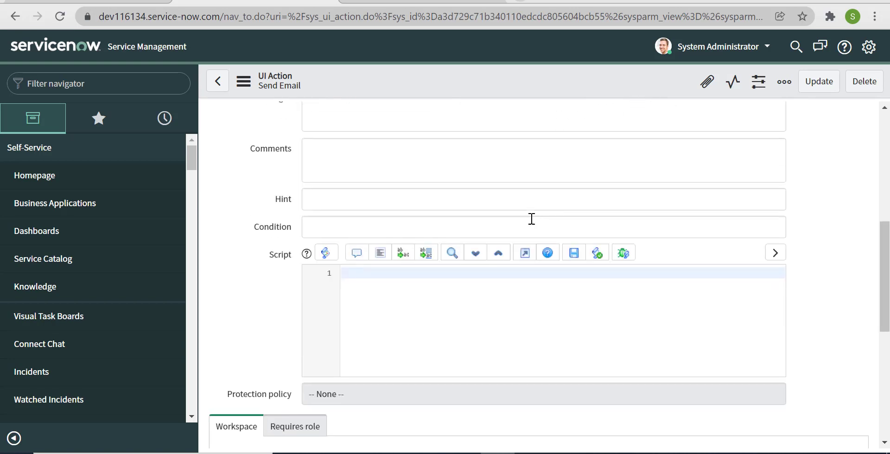
pyautogui.click(552, 275)
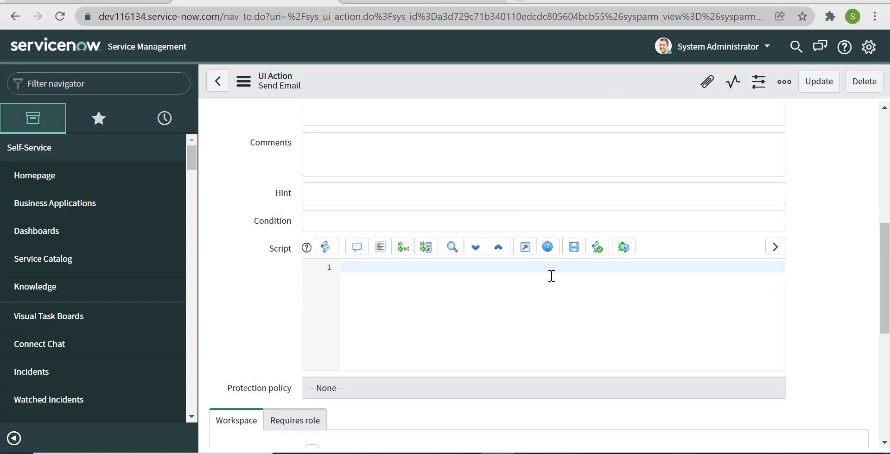
pyautogui.write("gs.eventQueue('")
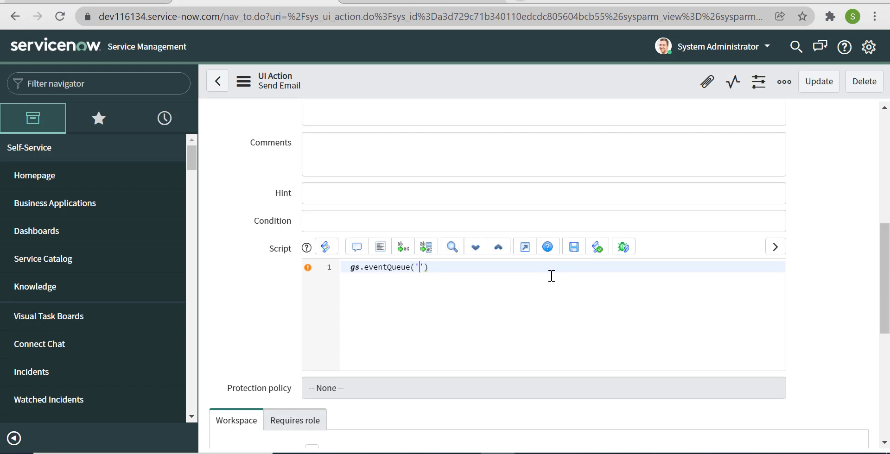
# Pass 'incident.test', current and the recipient e-mail addresses as the eventQueue arguments.
pyautogui.write('incien')
pyautogui.press('BackSpace')
pyautogui.press('BackSpace')
pyautogui.write('dent.test')
pyautogui.press('Right')
pyautogui.write(',current')
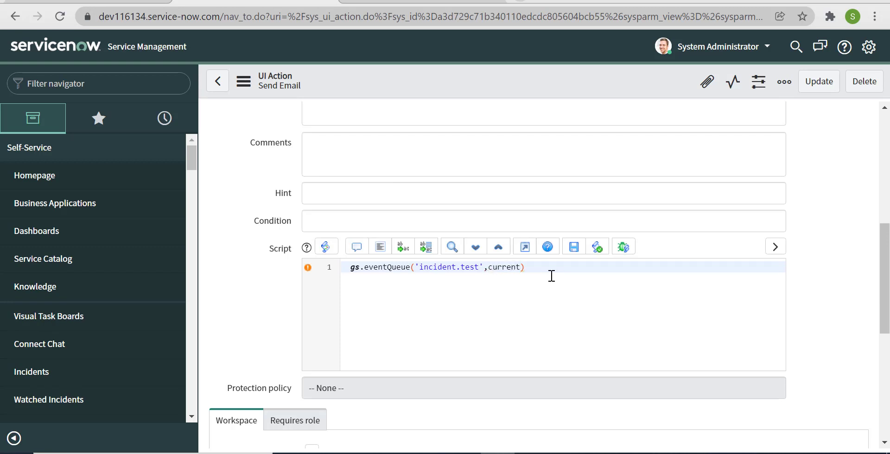
pyautogui.write(',')
pyautogui.write('example.com')
pyautogui.press('Right')
pyautogui.press('Right')
pyautogui.write(',')
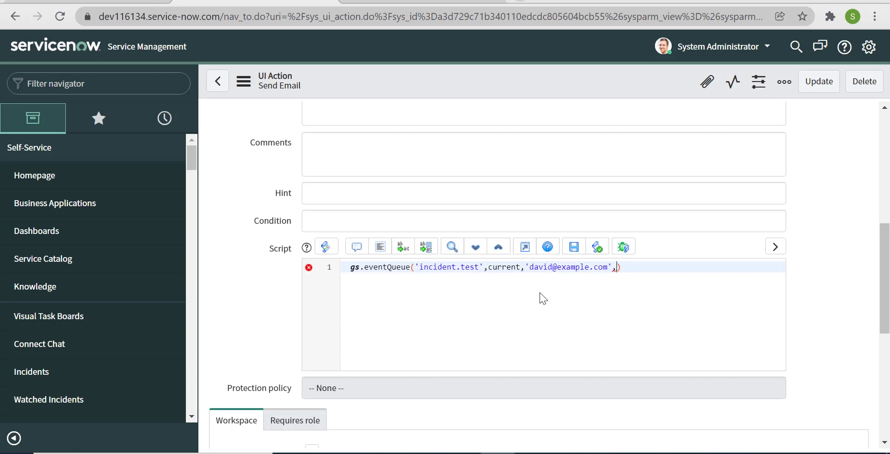
pyautogui.write("'Hello@example.com")
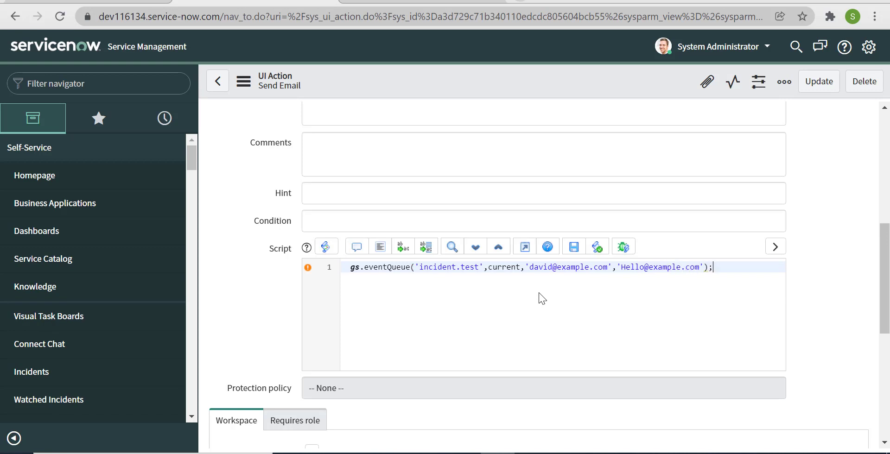
pyautogui.scroll(5, 463, 232)
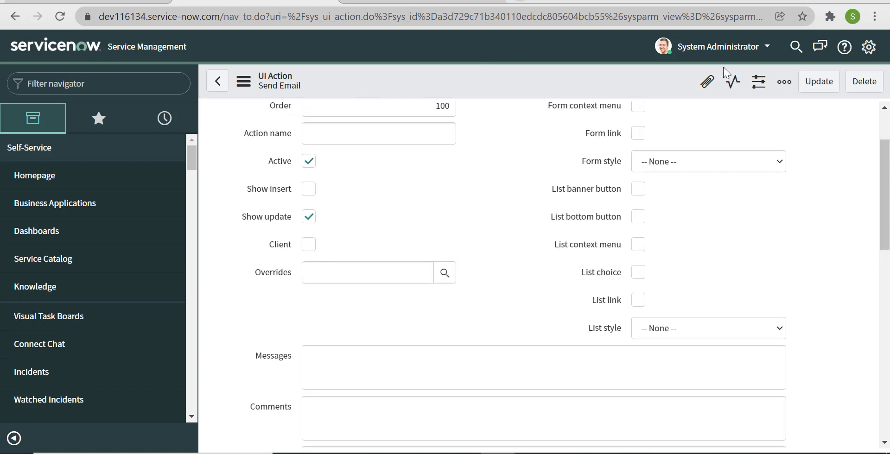
# Save the Send Email script, then open incident INC0010111 from incident.list.
pyautogui.click(821, 81)
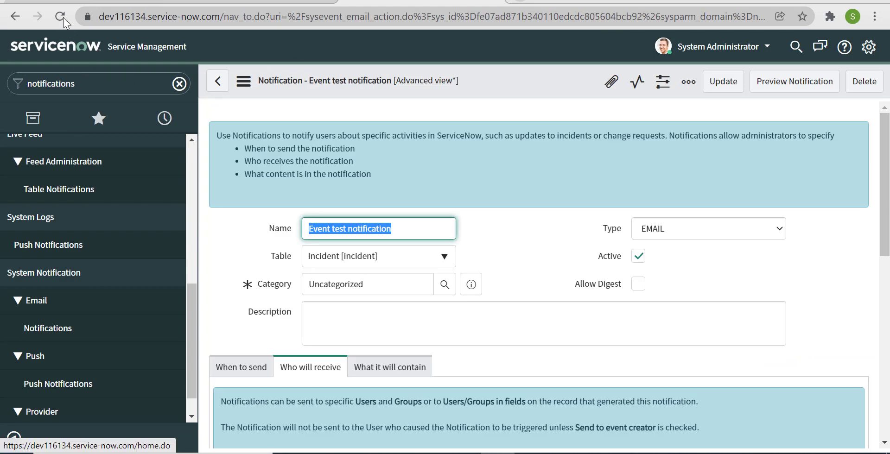
pyautogui.click(61, 15)
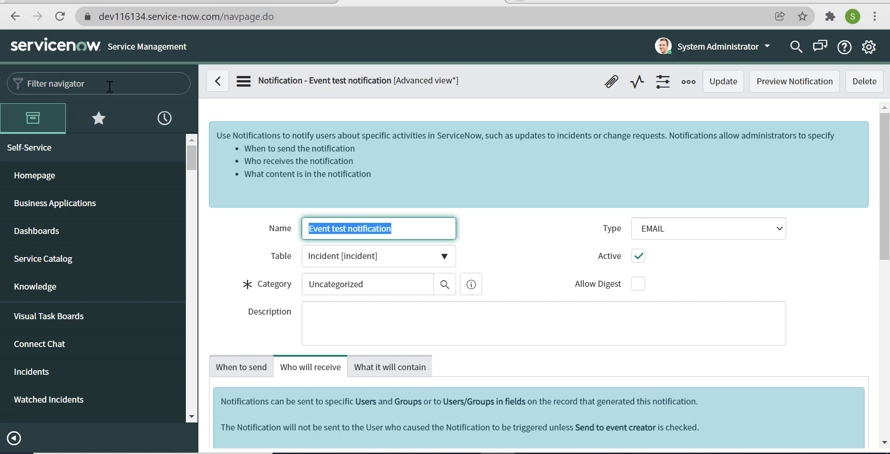
pyautogui.write('incid')
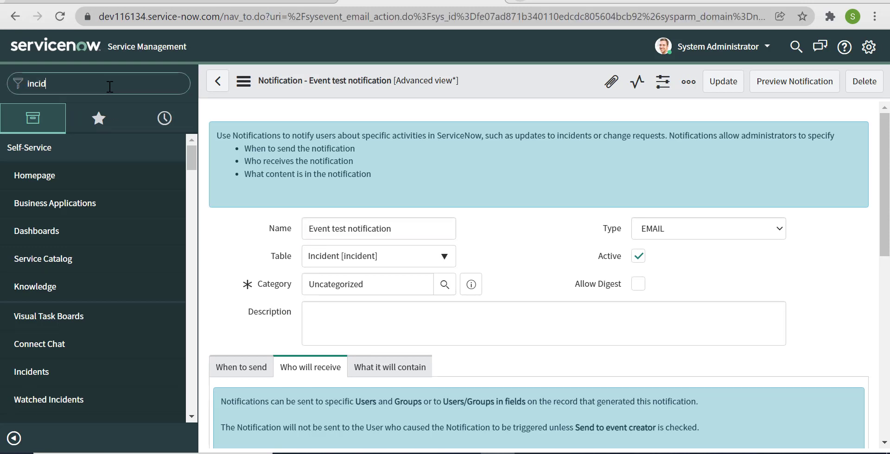
pyautogui.write('ent.list')
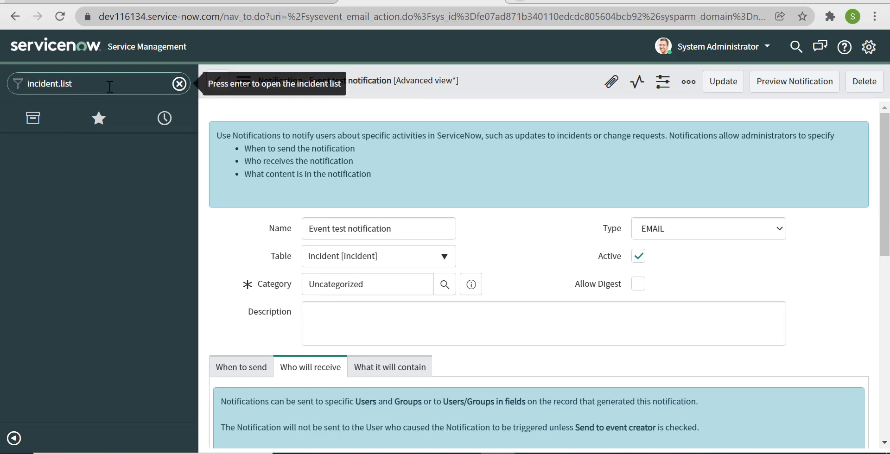
pyautogui.press('Return')
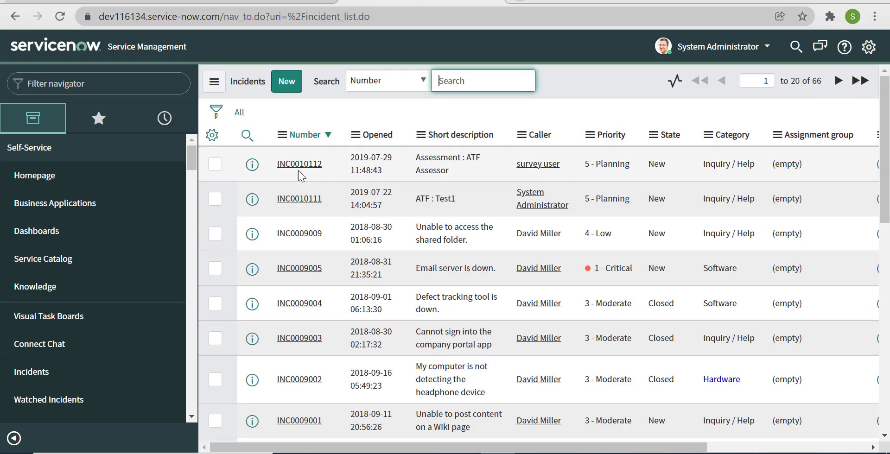
pyautogui.click(305, 204)
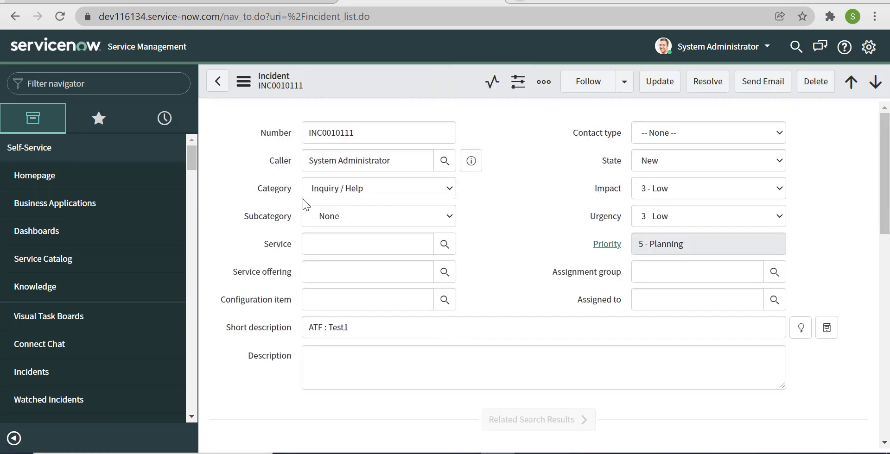
# Go back to the UI Actions list and look through its entries.
pyautogui.click(183, 1)
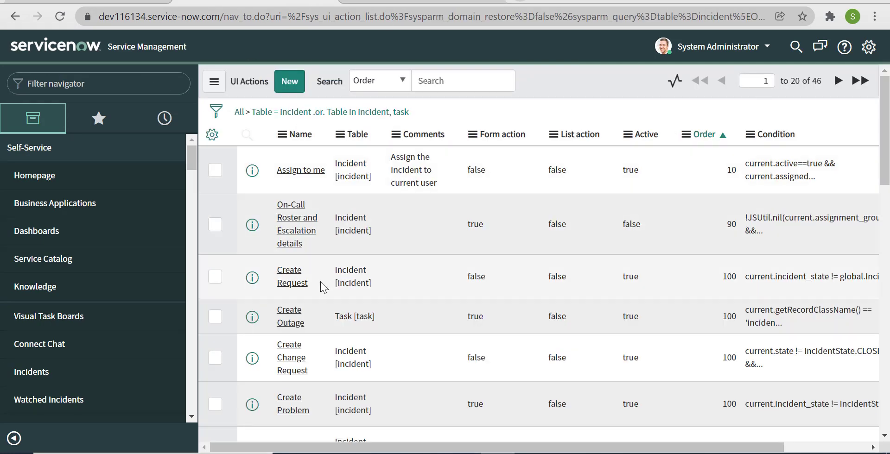
pyautogui.scroll(-2, 319, 288)
pyautogui.scroll(-3, 319, 288)
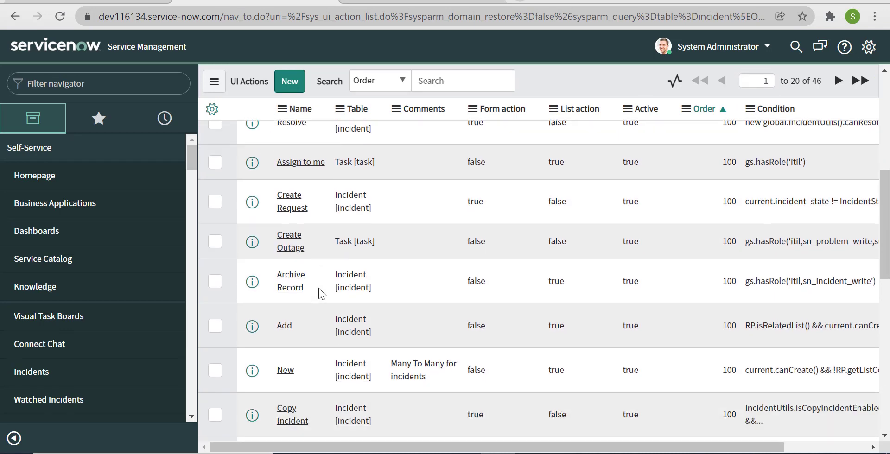
pyautogui.scroll(5, 311, 241)
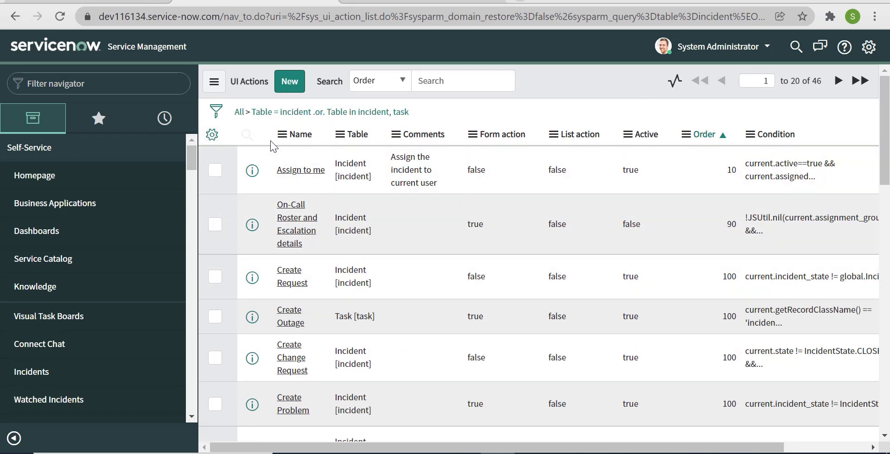
pyautogui.scroll(-10, 594, 300)
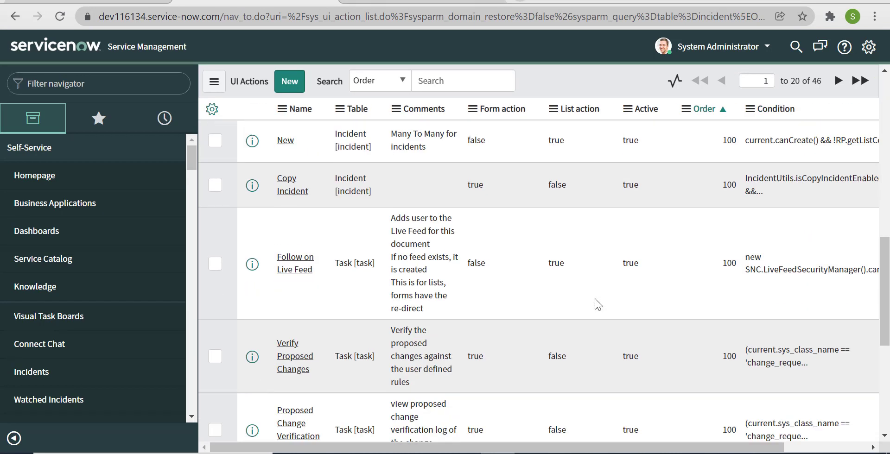
pyautogui.scroll(10, 594, 299)
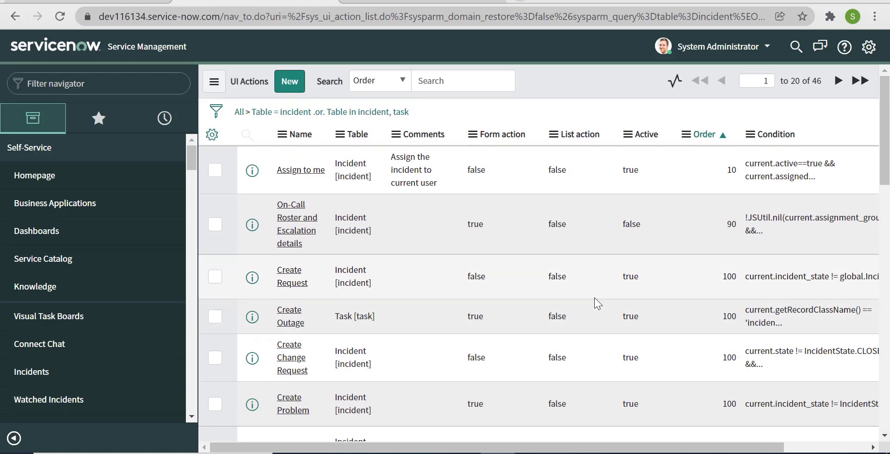
# Add an AND filter condition Name starts with 'se' and run it.
pyautogui.click(216, 112)
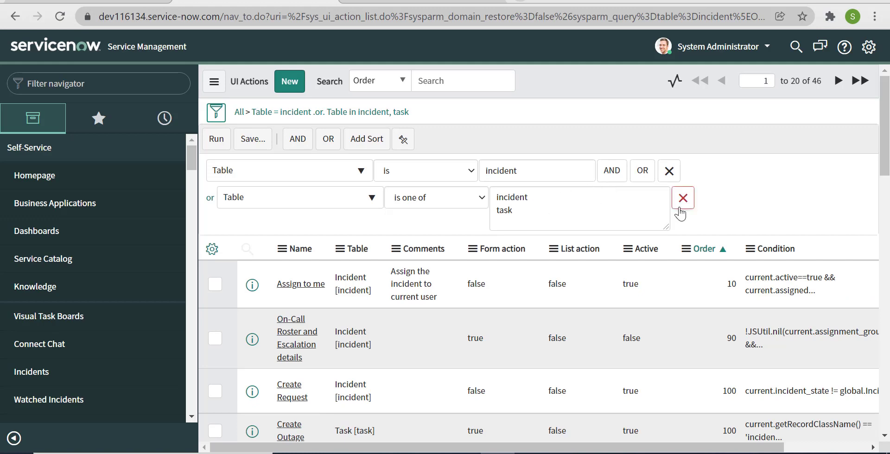
pyautogui.click(612, 170)
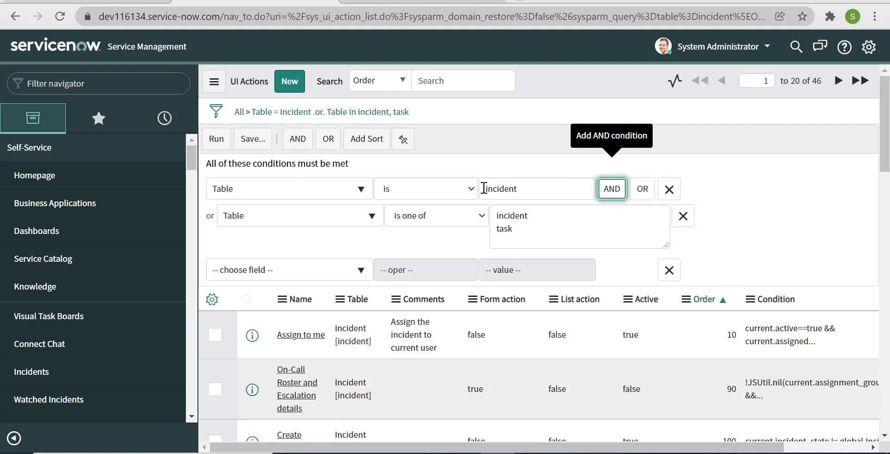
pyautogui.click(254, 273)
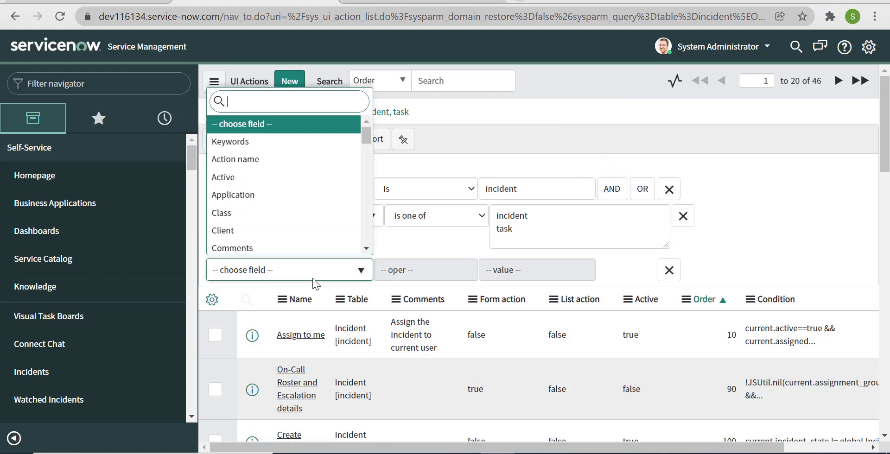
pyautogui.write('na')
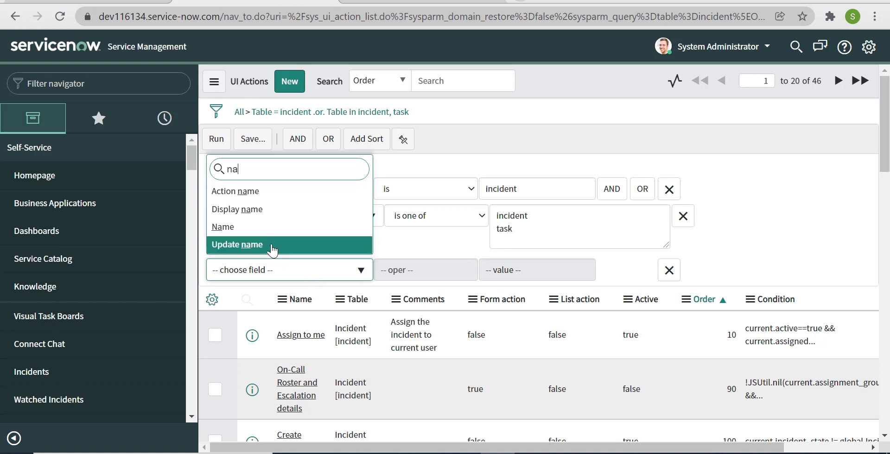
pyautogui.click(267, 229)
pyautogui.click(534, 273)
pyautogui.write('send')
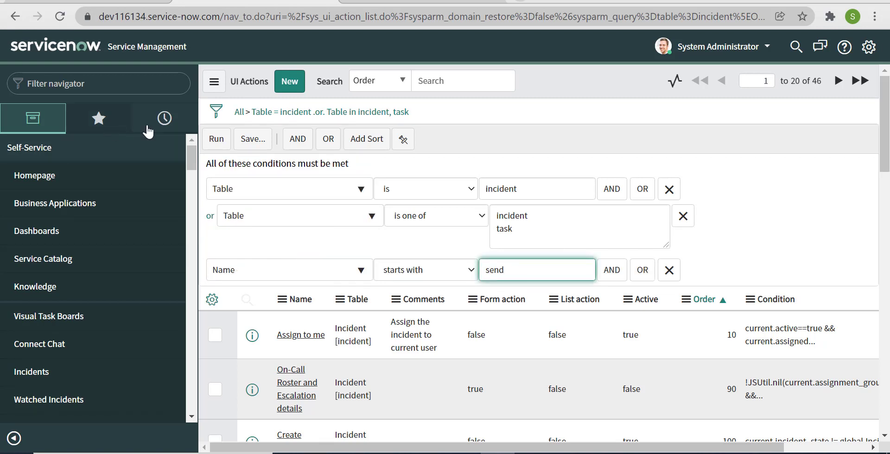
pyautogui.click(216, 139)
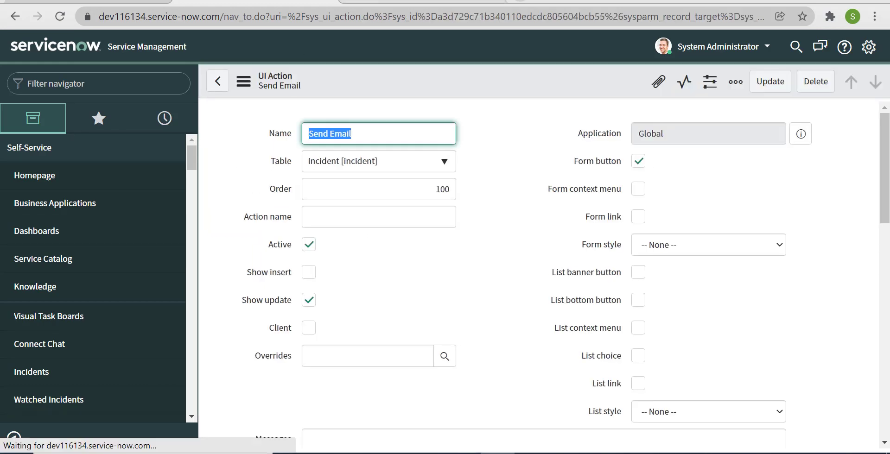
# Run the Send Email action from incident INC0010111's form header.
pyautogui.click(431, 1)
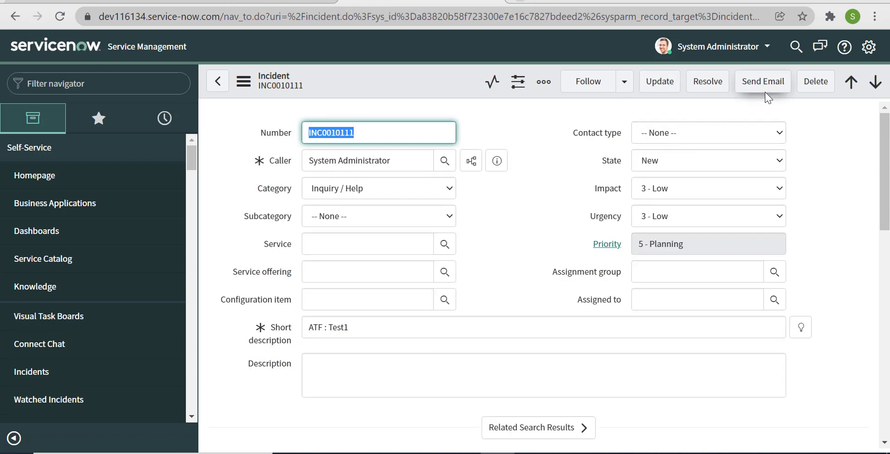
pyautogui.hotkey('ctrl', 'shift', 'Tab')
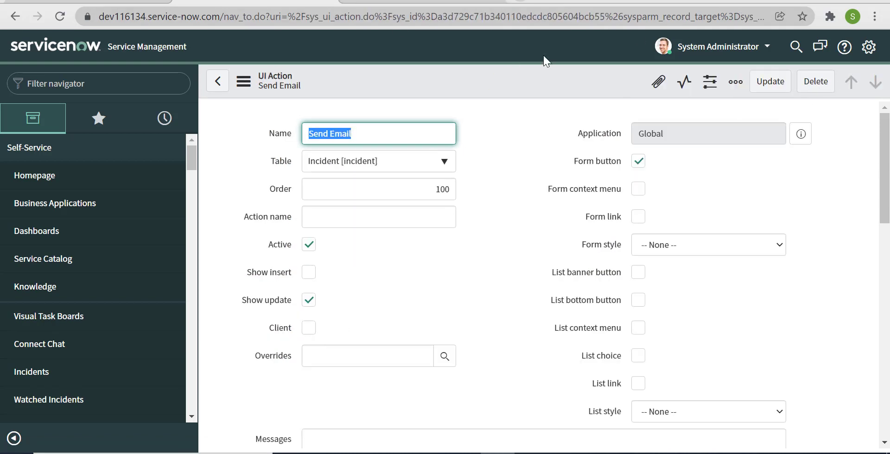
pyautogui.click(410, 1)
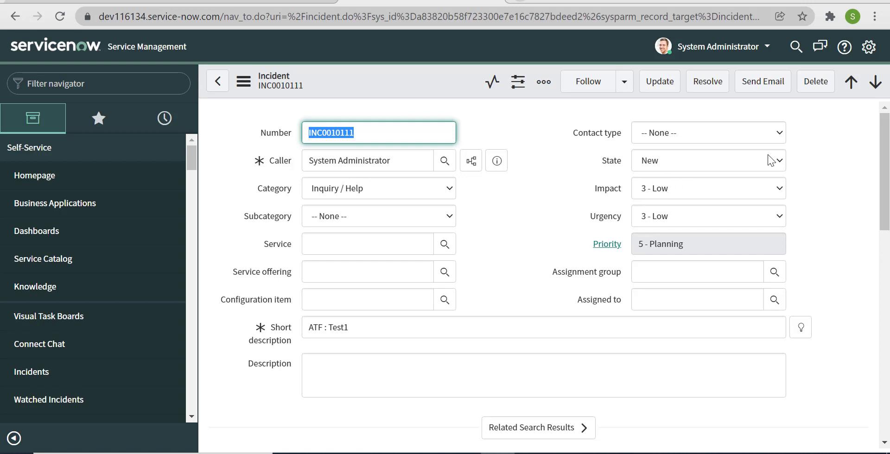
pyautogui.click(763, 86)
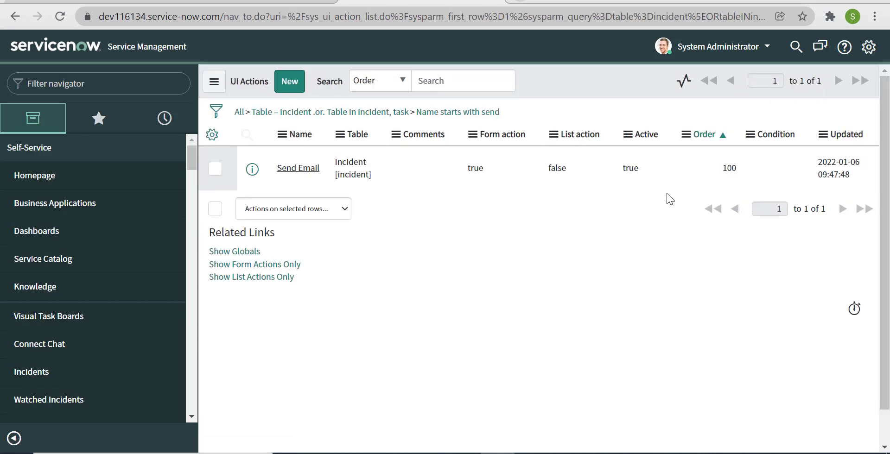
pyautogui.click(120, 90)
# Open the sys_email.list Emails list and refresh it.
pyautogui.write('sys_e')
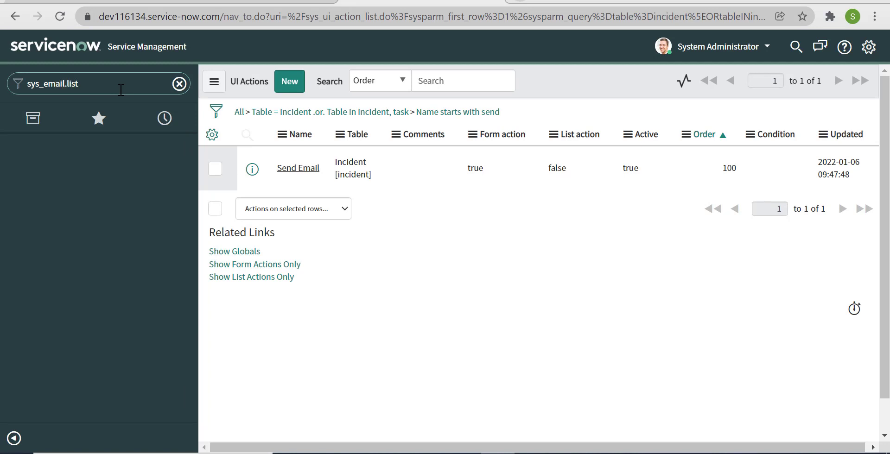
pyautogui.write('mail.list')
pyautogui.press('Return')
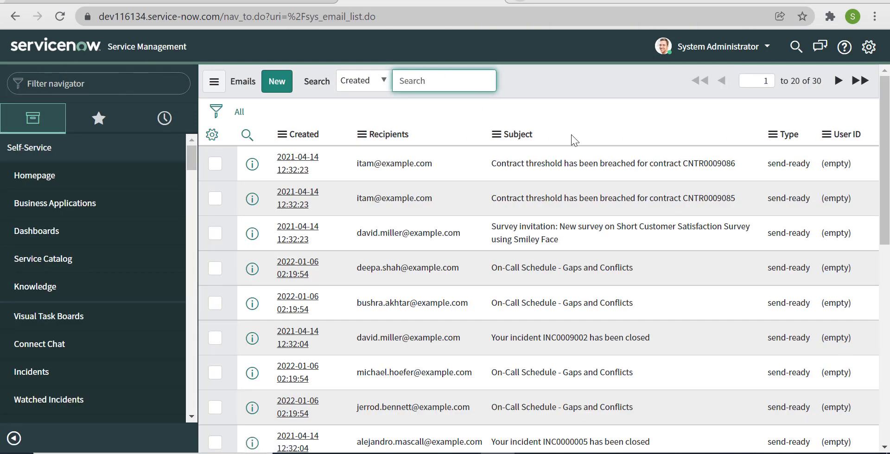
pyautogui.rightClick(591, 84)
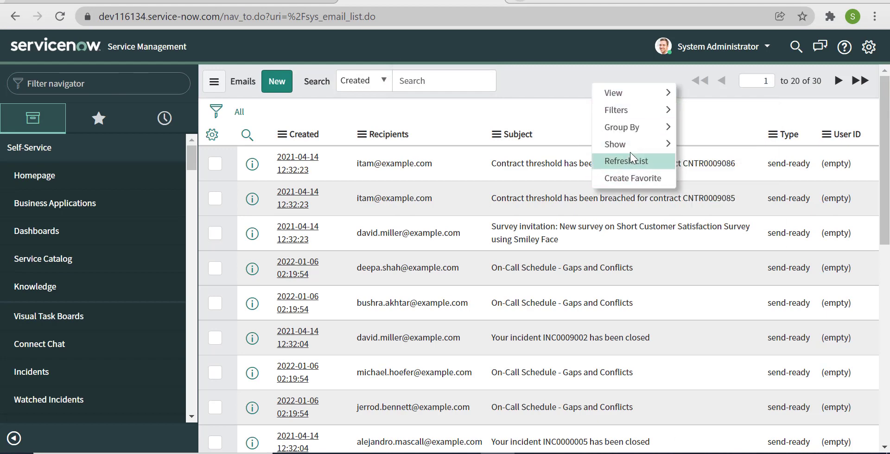
pyautogui.click(630, 154)
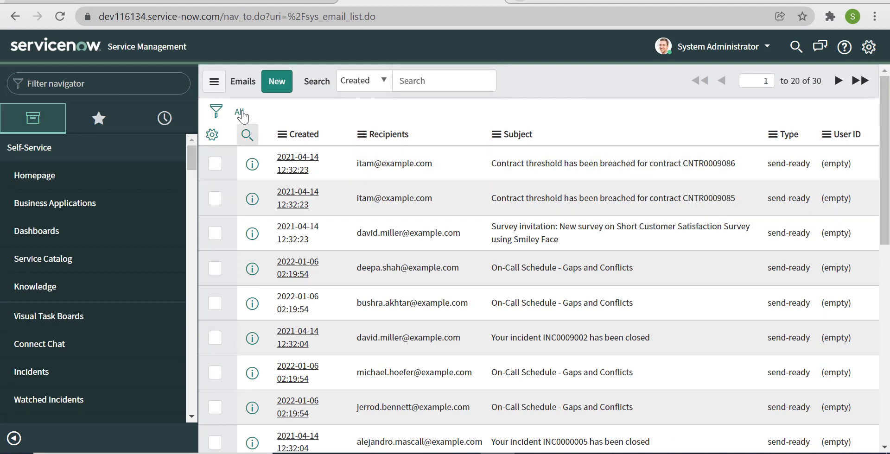
# Filter the emails to those with Created on Today.
pyautogui.click(220, 119)
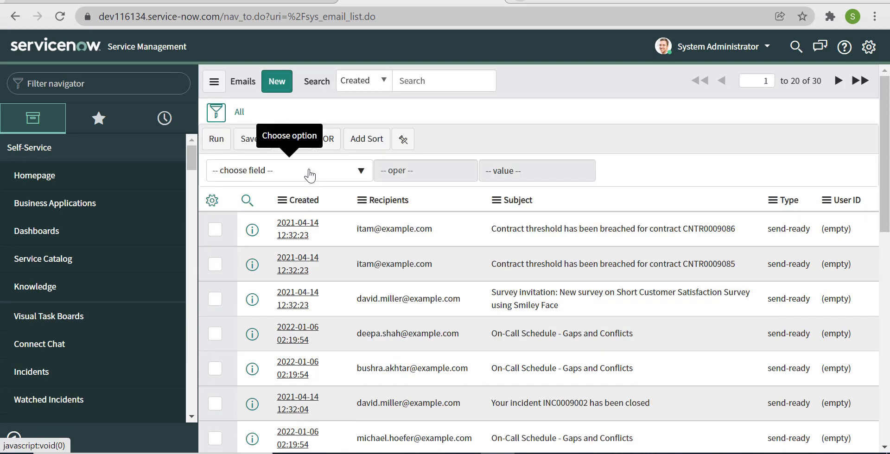
pyautogui.click(308, 171)
pyautogui.write('cre')
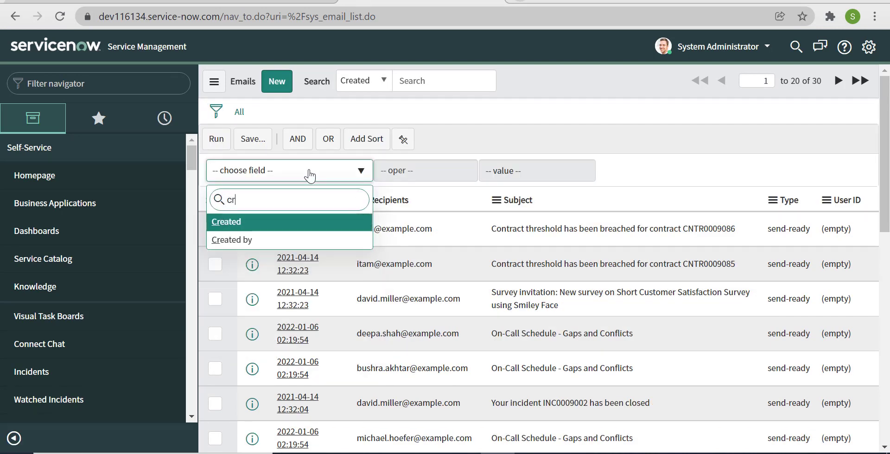
pyautogui.click(271, 223)
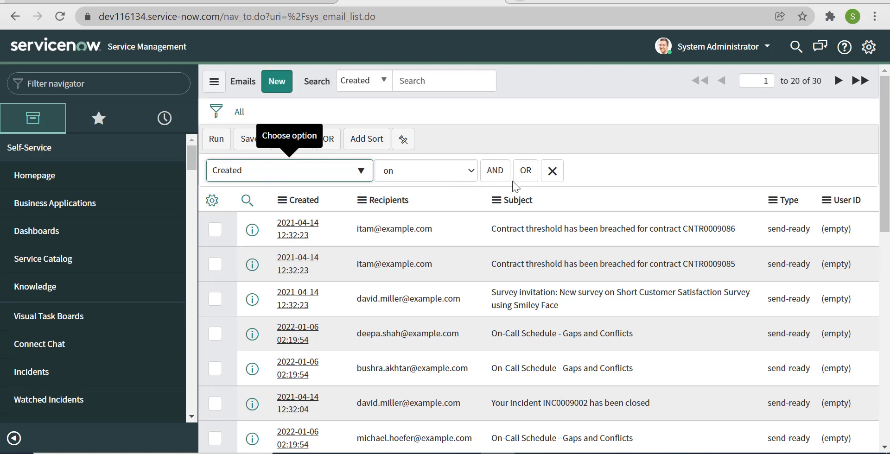
pyautogui.click(222, 143)
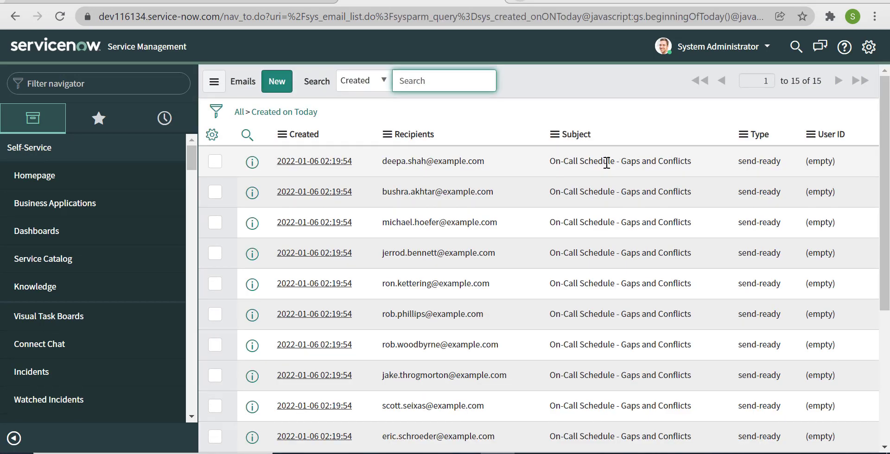
# Refresh the emails, sort by Created newest first, and open the 'Event test subject' email.
pyautogui.scroll(-2, 588, 184)
pyautogui.scroll(2, 589, 181)
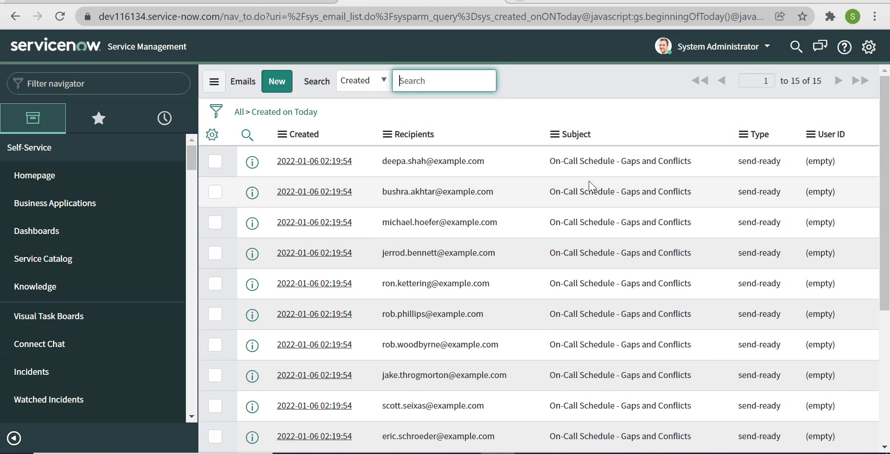
pyautogui.rightClick(555, 84)
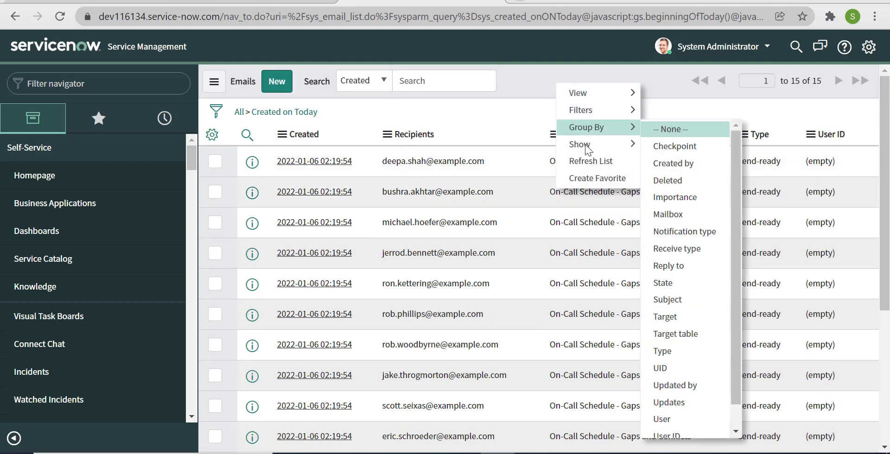
pyautogui.click(585, 158)
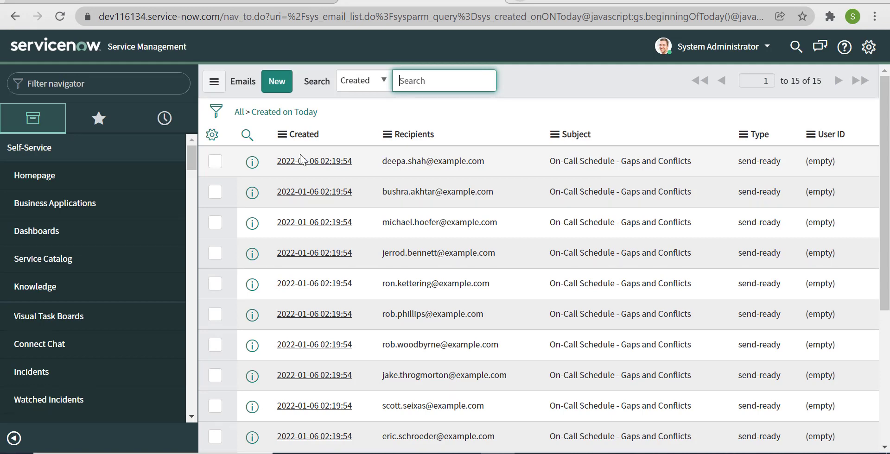
pyautogui.click(294, 138)
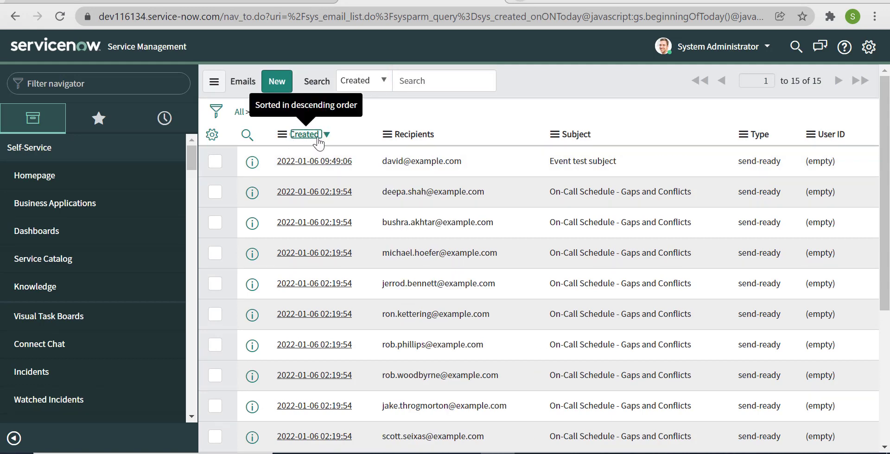
pyautogui.click(309, 163)
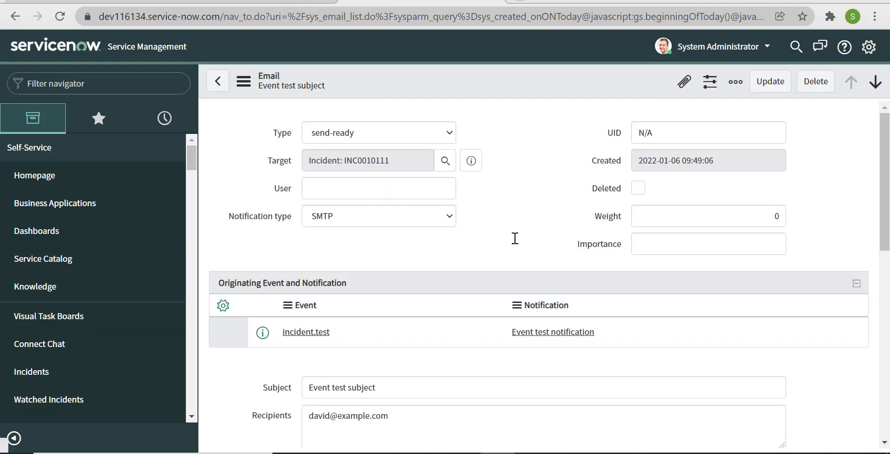
# Review the email's recipients and body against the Send Email UI action script.
pyautogui.scroll(-3, 513, 241)
pyautogui.scroll(-6, 513, 242)
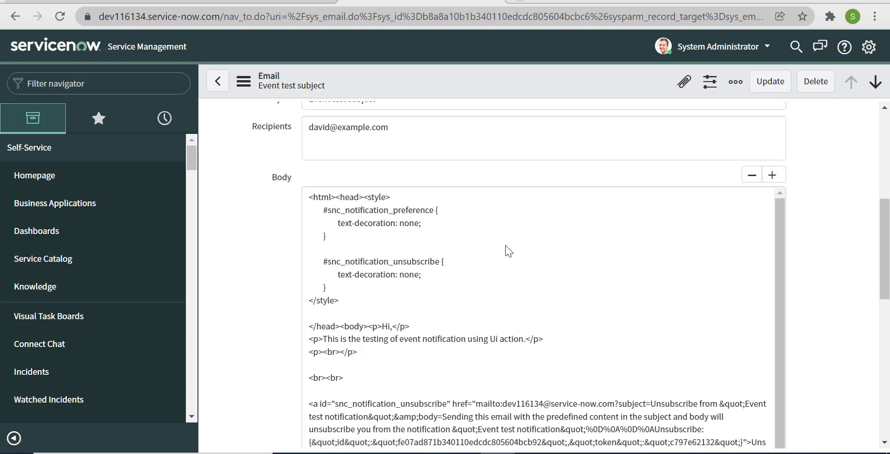
pyautogui.scroll(4, 506, 246)
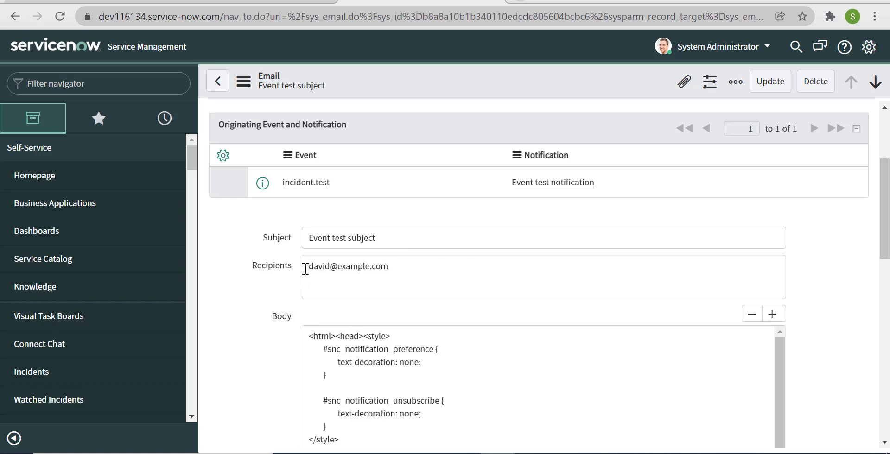
pyautogui.scroll(-3, 464, 285)
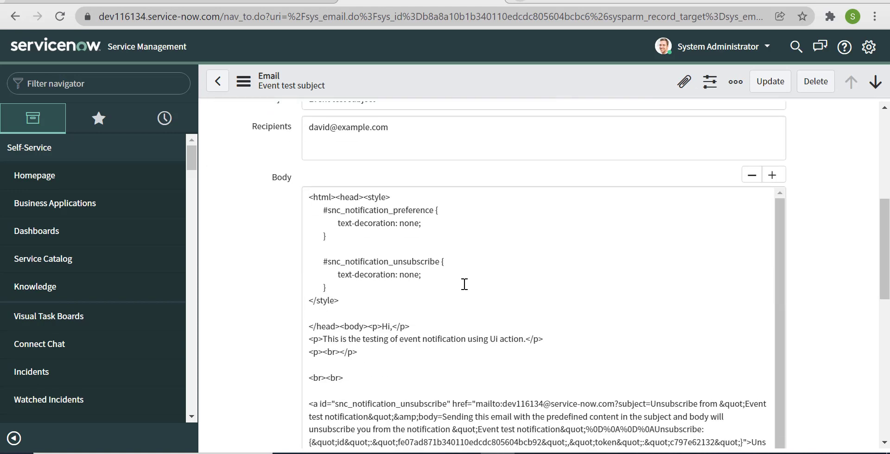
pyautogui.scroll(-5, 465, 284)
pyautogui.scroll(9, 464, 284)
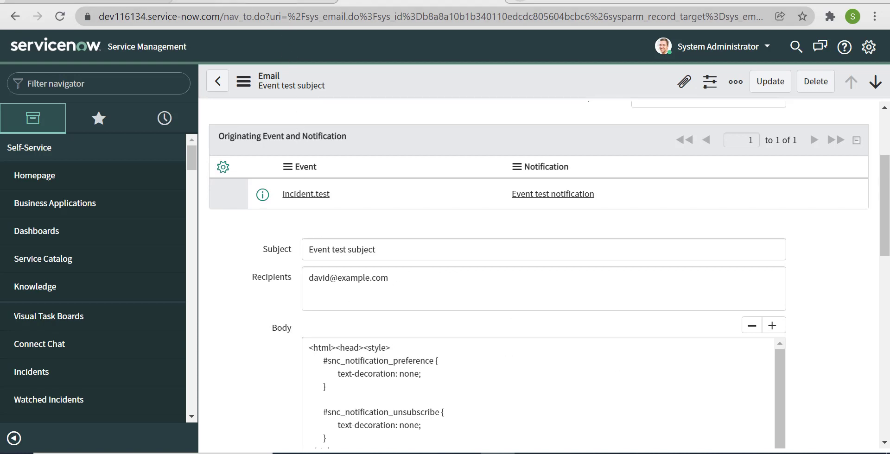
pyautogui.click(255, 1)
pyautogui.scroll(-5, 542, 315)
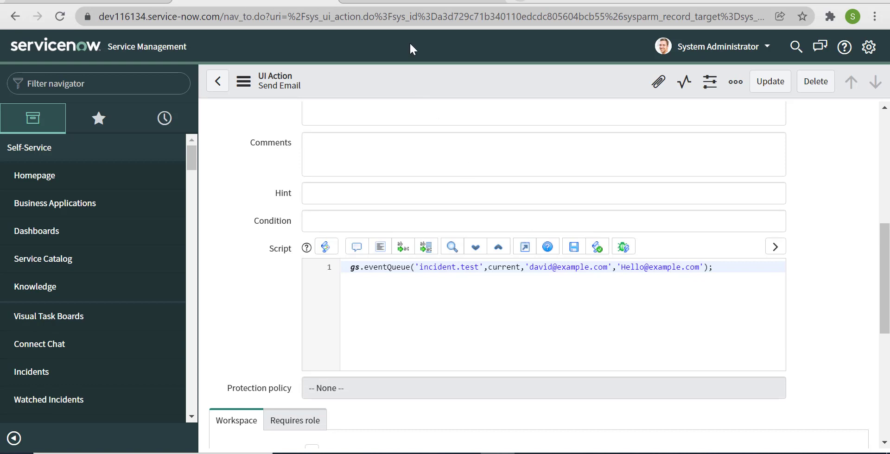
pyautogui.click(417, 1)
pyautogui.scroll(-2, 491, 276)
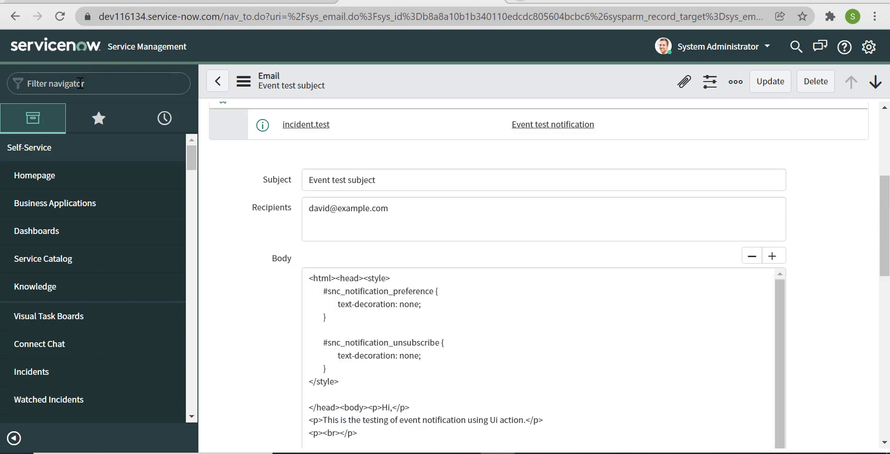
# Open the Email Notifications list by filtering the navigator for 'notifications'.
pyautogui.click(80, 84)
pyautogui.write('notifi')
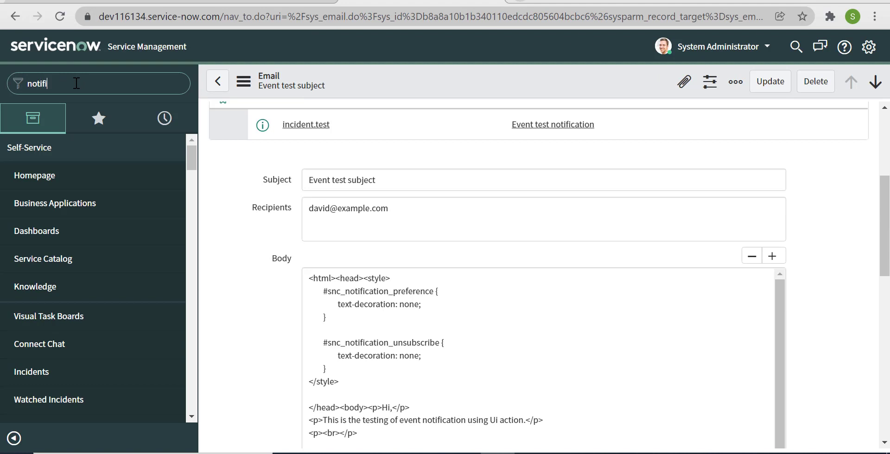
pyautogui.write('cations')
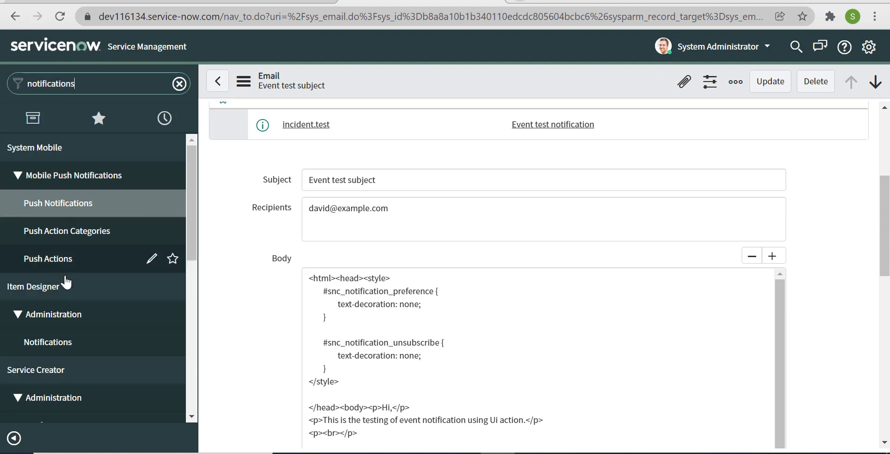
pyautogui.write('s')
pyautogui.press('BackSpace')
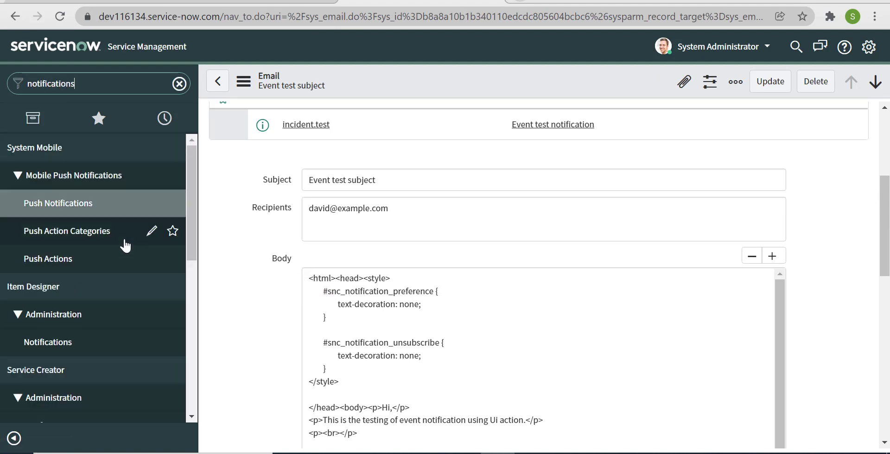
pyautogui.scroll(-5, 116, 230)
pyautogui.scroll(-3, 116, 285)
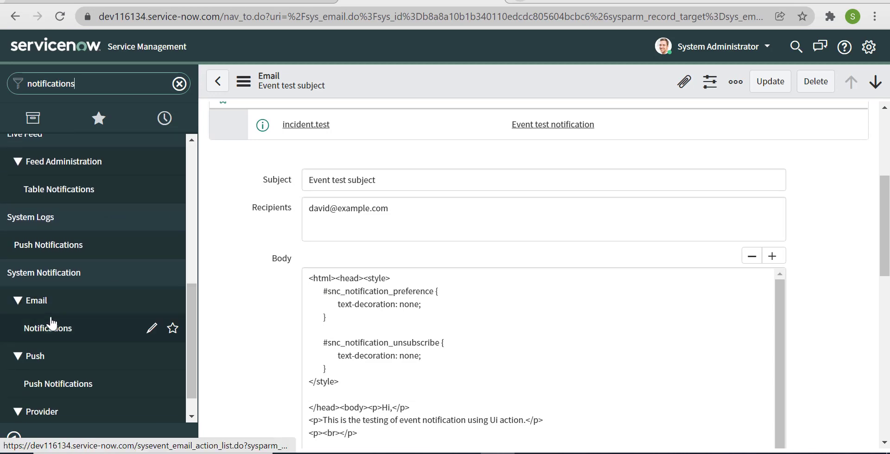
pyautogui.click(77, 330)
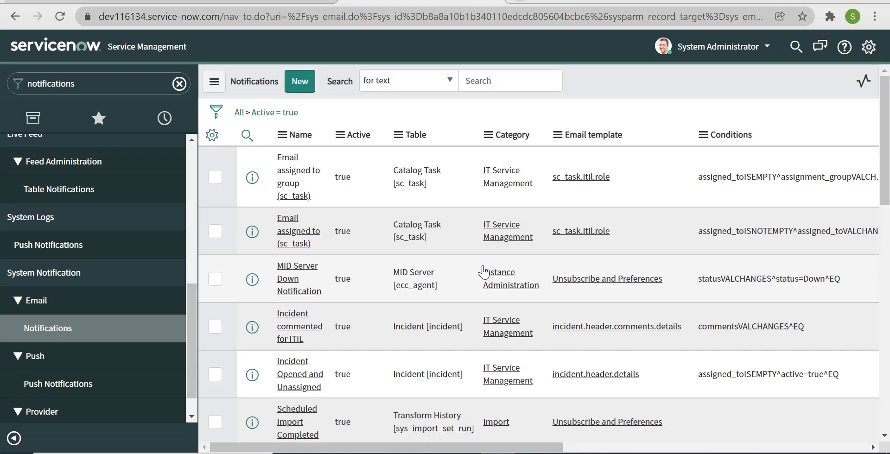
# Show only Incident table notifications and open the Event test notification.
pyautogui.scroll(-5, 610, 253)
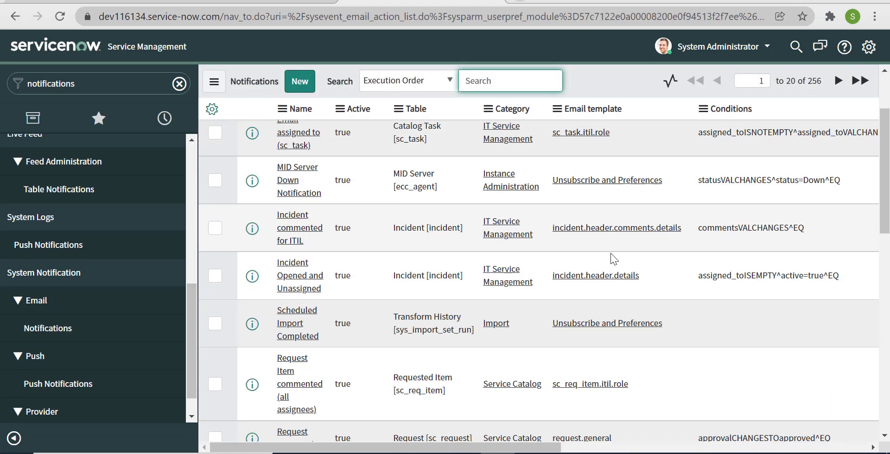
pyautogui.scroll(-4, 610, 253)
pyautogui.scroll(10, 591, 252)
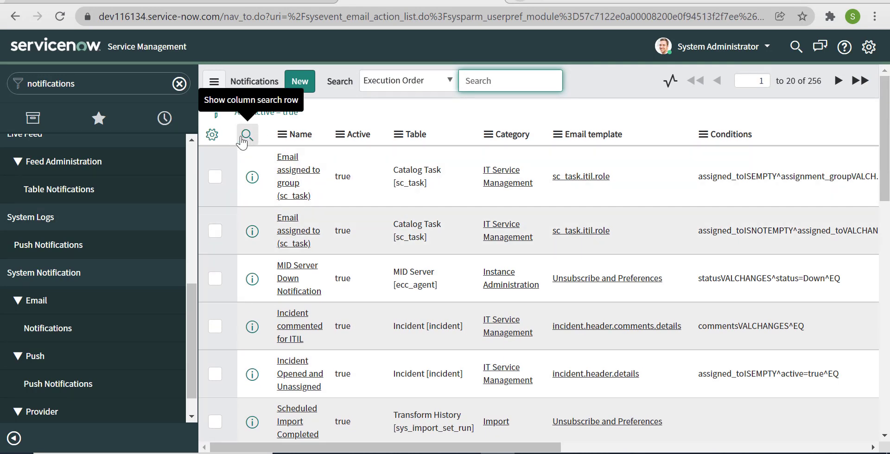
pyautogui.rightClick(443, 327)
pyautogui.click(564, 256)
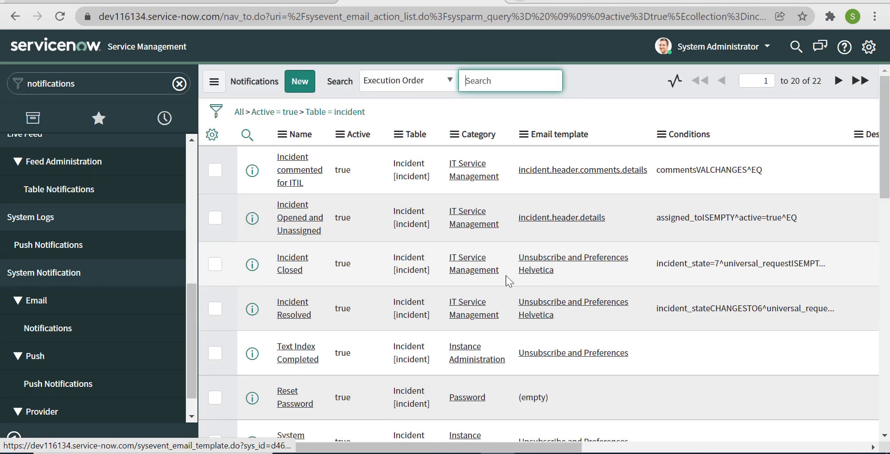
pyautogui.scroll(-6, 369, 260)
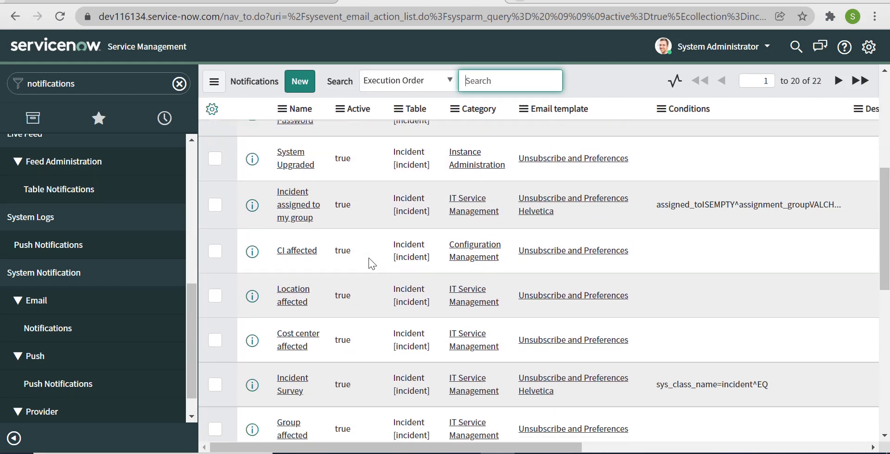
pyautogui.scroll(-5, 369, 257)
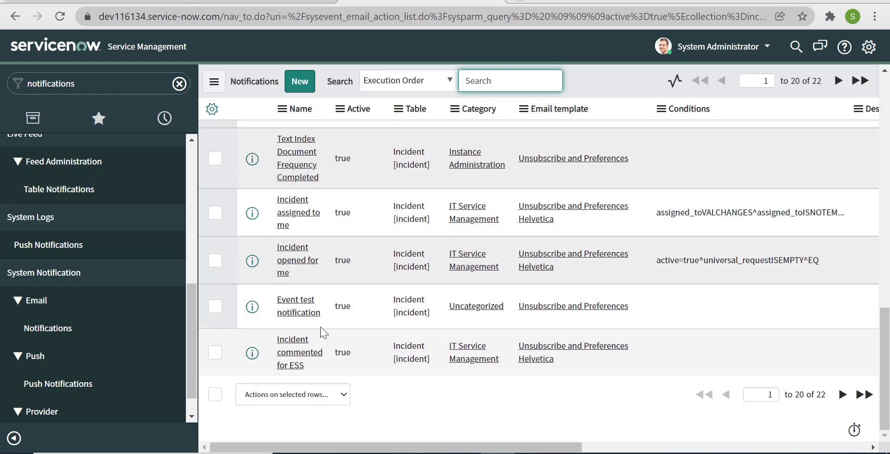
pyautogui.click(307, 310)
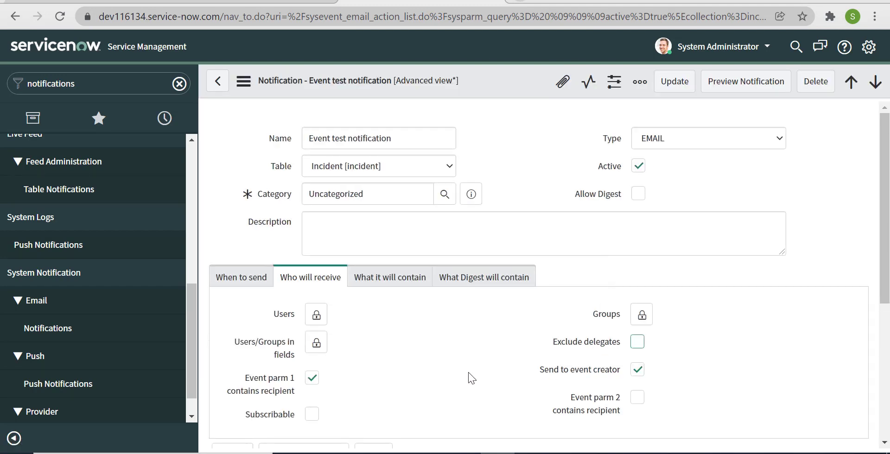
# Enable 'Event parm 2 contains recipient' on the Event test notification and save it.
pyautogui.scroll(-2, 467, 371)
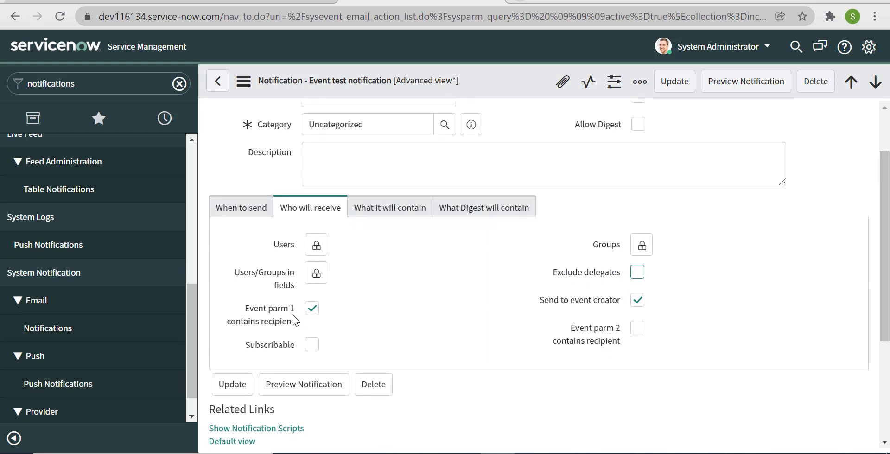
pyautogui.scroll(-5, 352, 296)
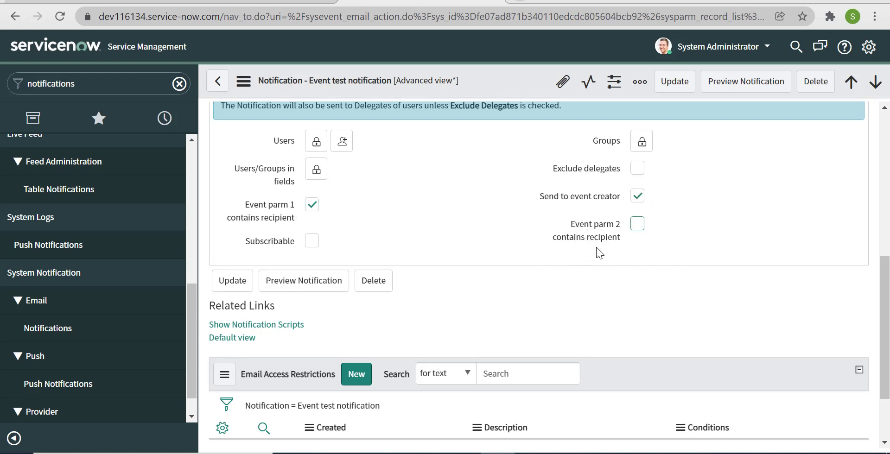
pyautogui.click(260, 2)
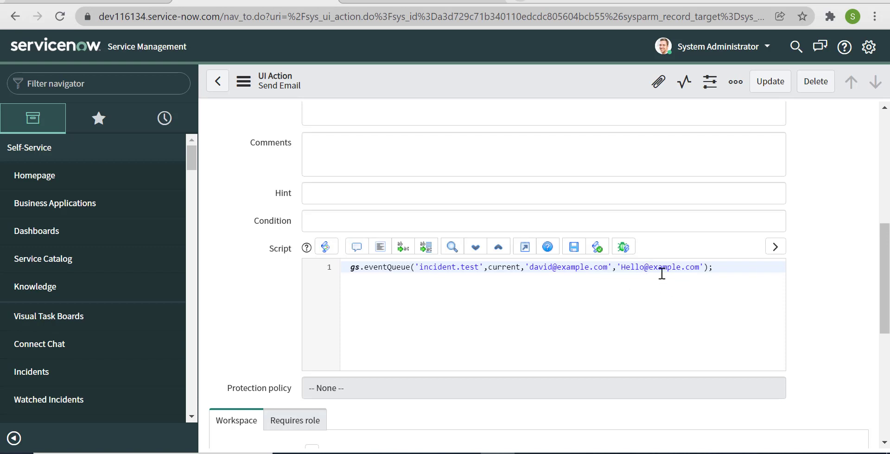
pyautogui.click(397, 2)
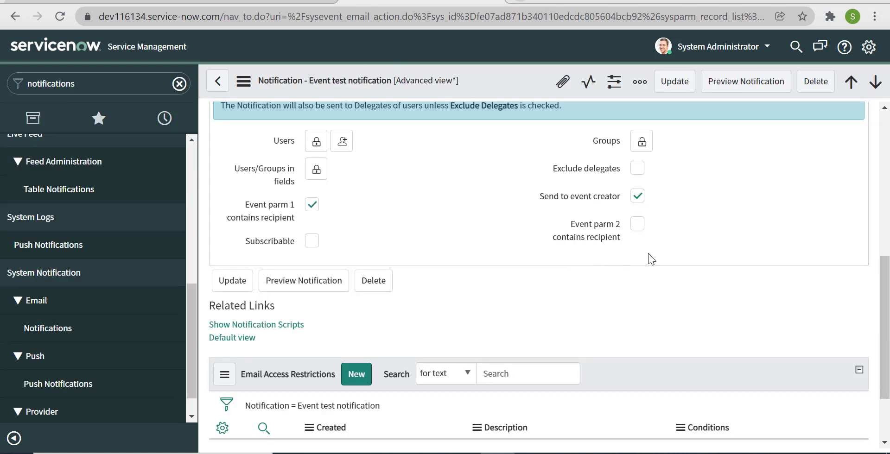
pyautogui.click(637, 222)
pyautogui.click(681, 87)
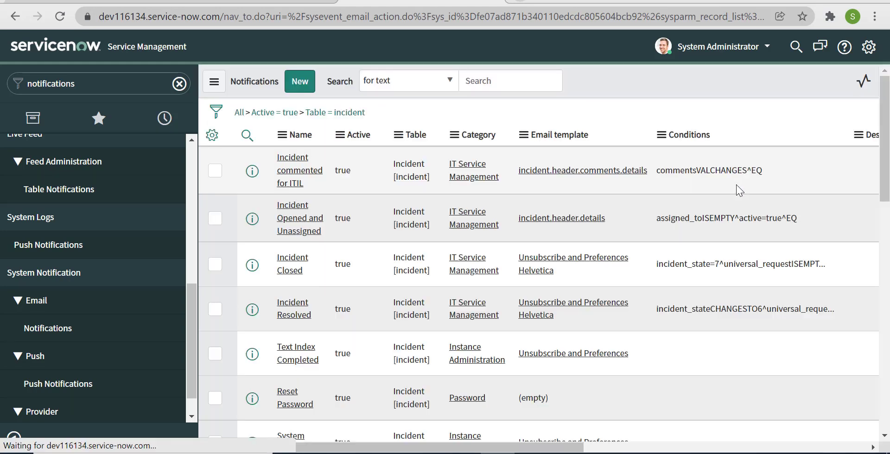
# Reopen incident INC0010111 through incident.list and trigger its Send Email action.
pyautogui.click(89, 77)
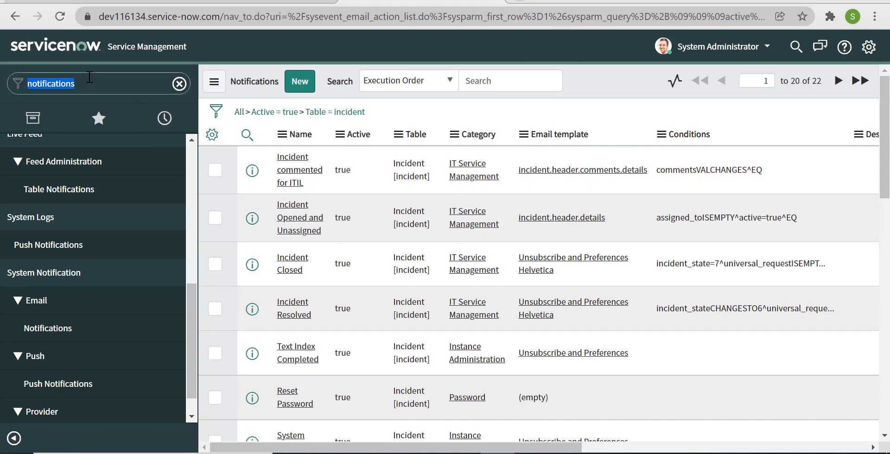
pyautogui.write('incidne')
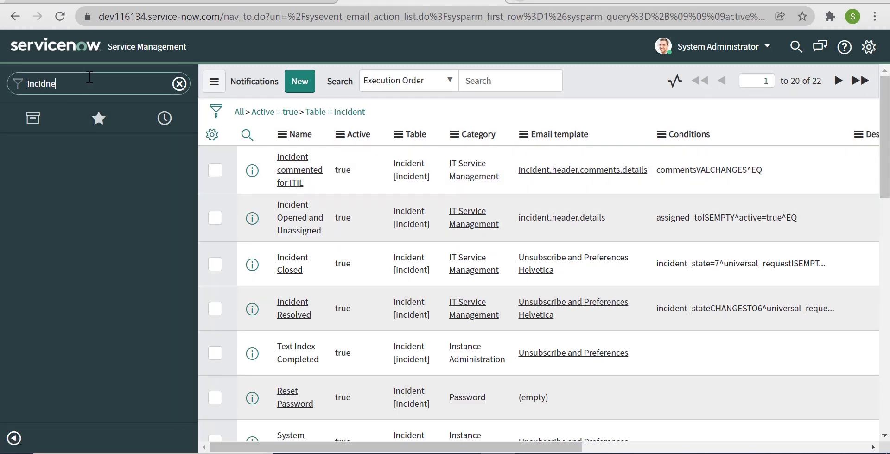
pyautogui.write('nt.list')
pyautogui.press('Return')
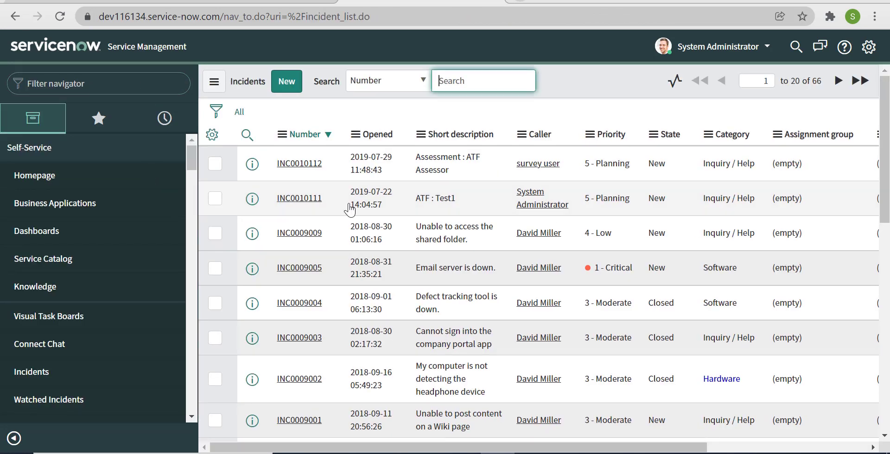
pyautogui.click(318, 198)
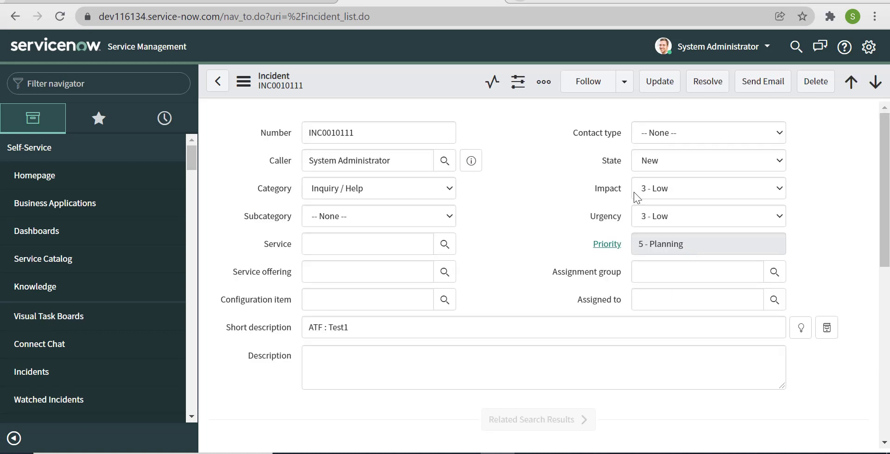
pyautogui.click(767, 89)
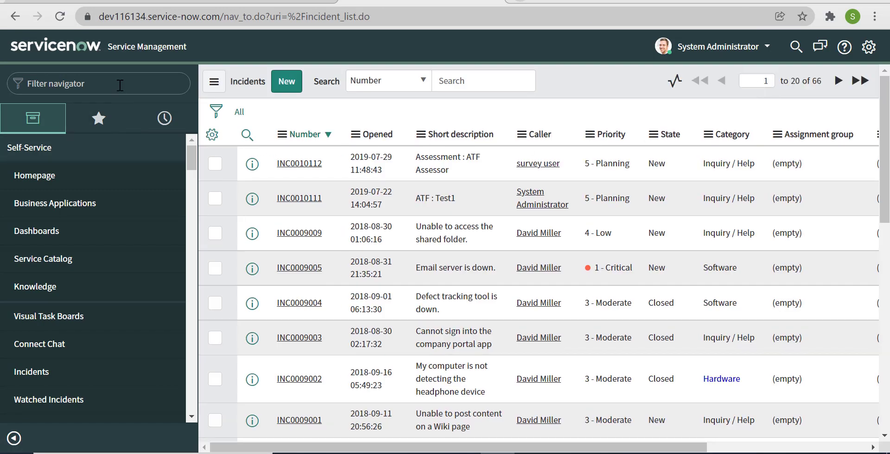
pyautogui.click(120, 85)
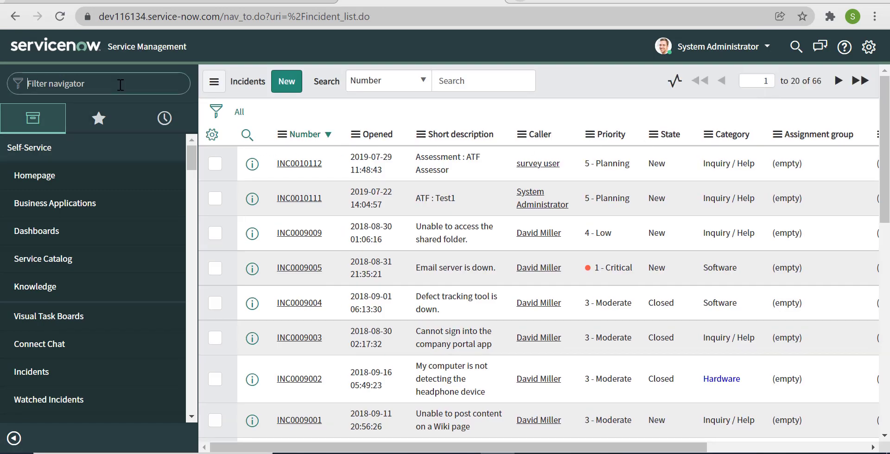
# Refresh the sys_email list, open the newest Event test subject email, then return to the UI action.
pyautogui.write('sys_email.list')
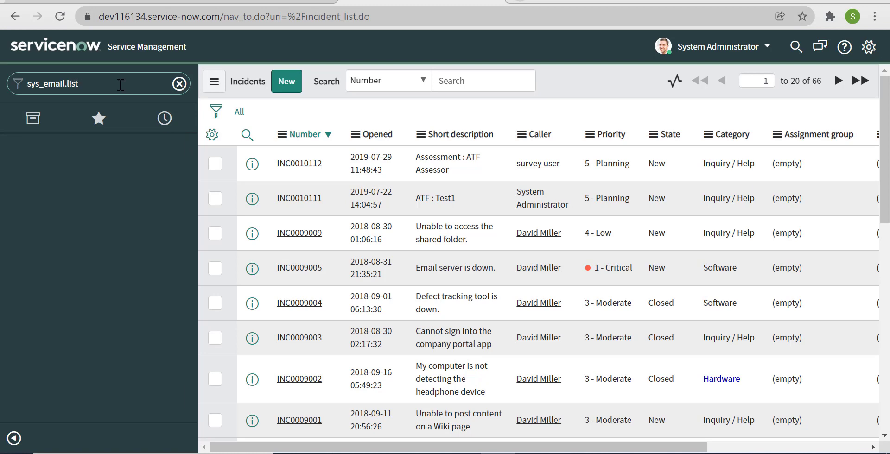
pyautogui.press('Return')
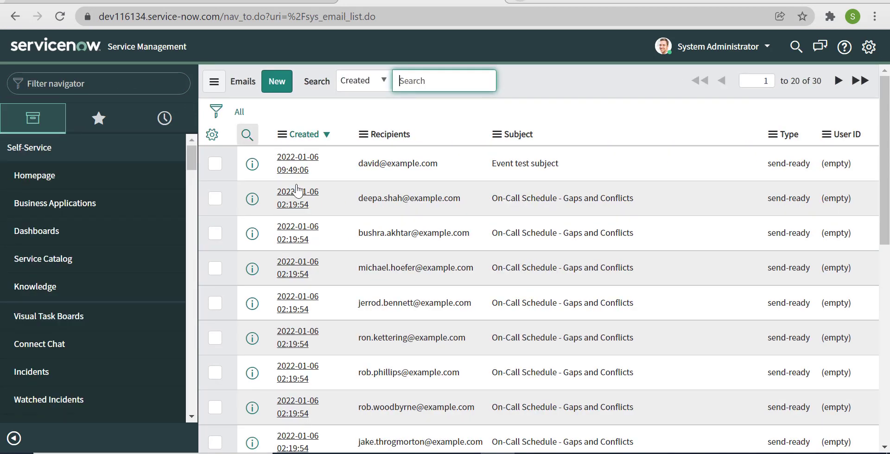
pyautogui.rightClick(578, 74)
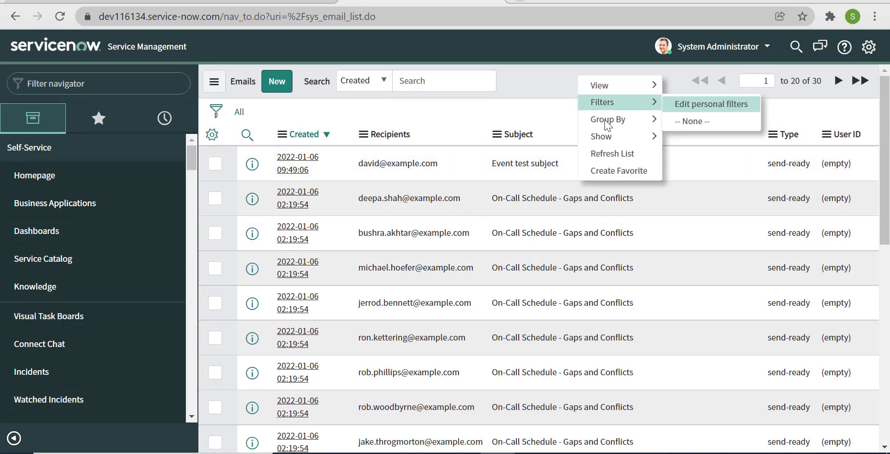
pyautogui.click(605, 154)
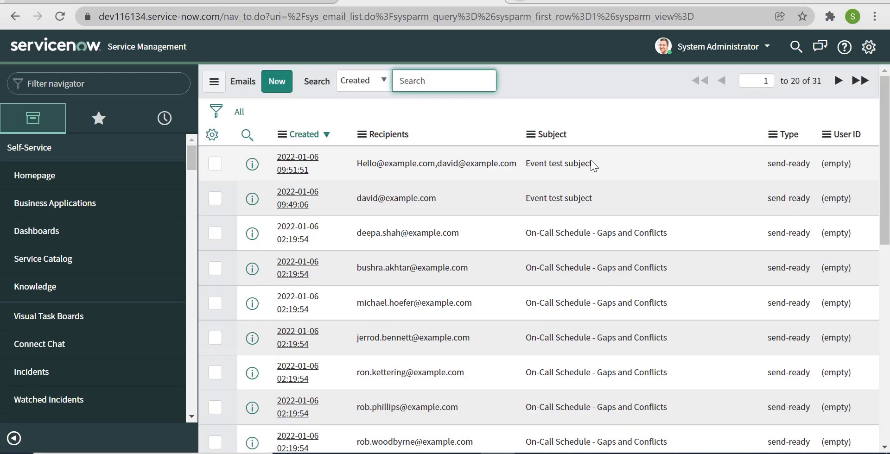
pyautogui.click(287, 172)
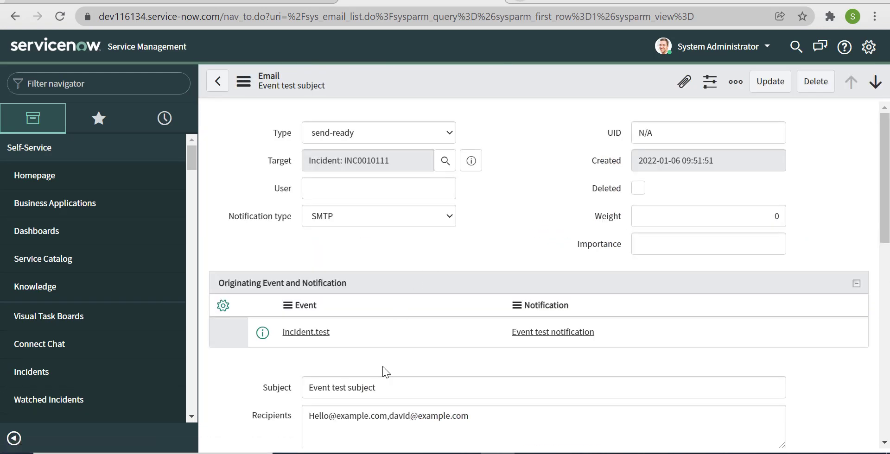
pyautogui.scroll(-4, 452, 373)
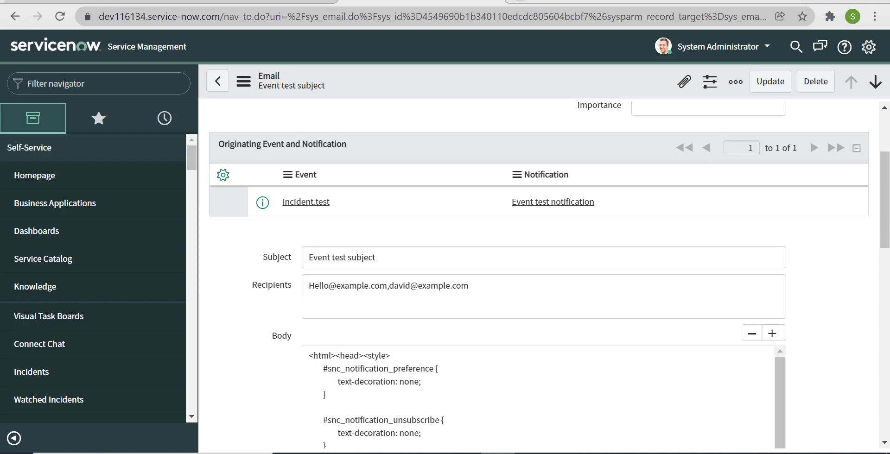
pyautogui.click(302, 2)
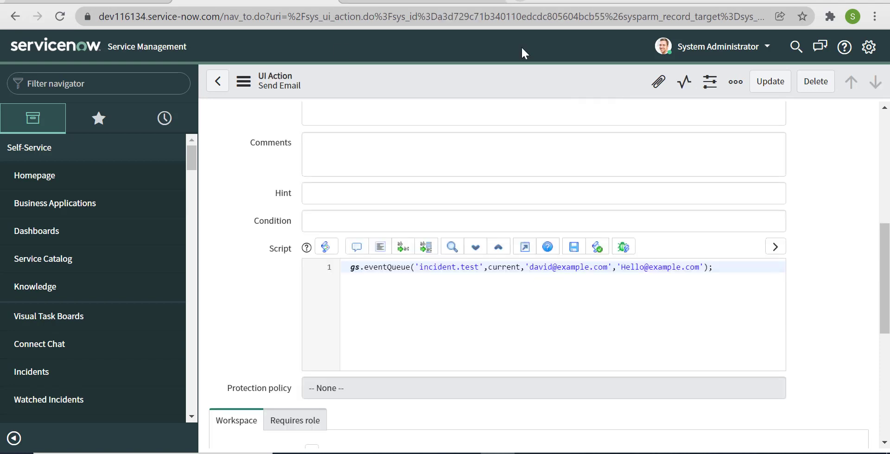
# Recheck the Event test subject email's Target field showing incident INC0010111.
pyautogui.click(445, 4)
pyautogui.click(301, 4)
pyautogui.click(445, 0)
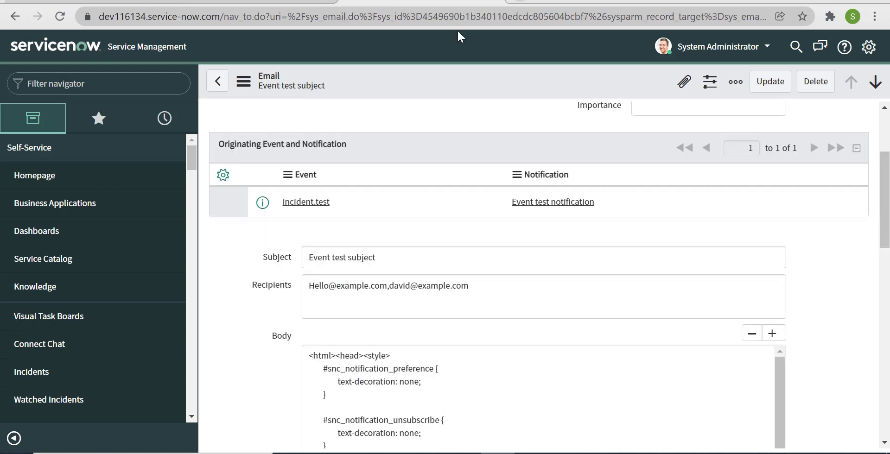
pyautogui.scroll(3, 553, 278)
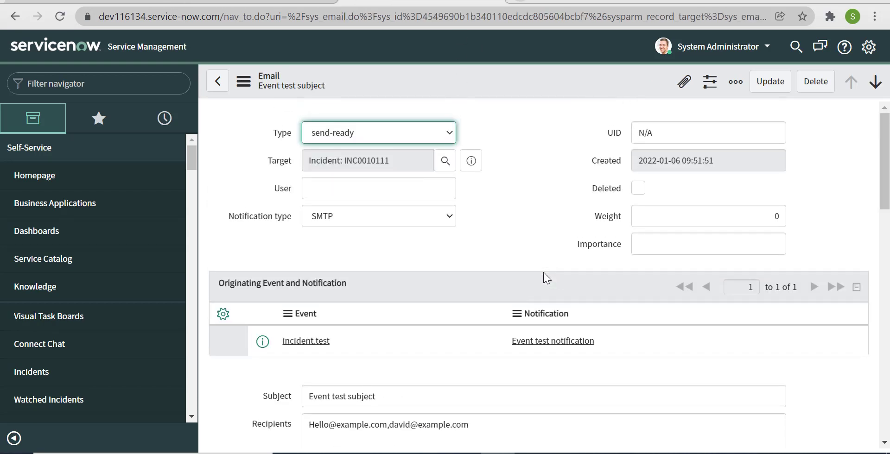
# From the Send Email UI action, open the incident list with incident.list.
pyautogui.click(278, 2)
pyautogui.click(97, 78)
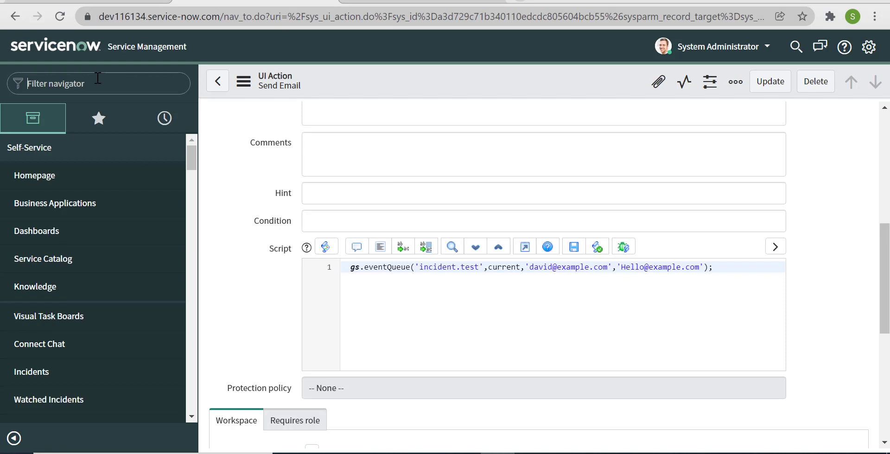
pyautogui.write('incid')
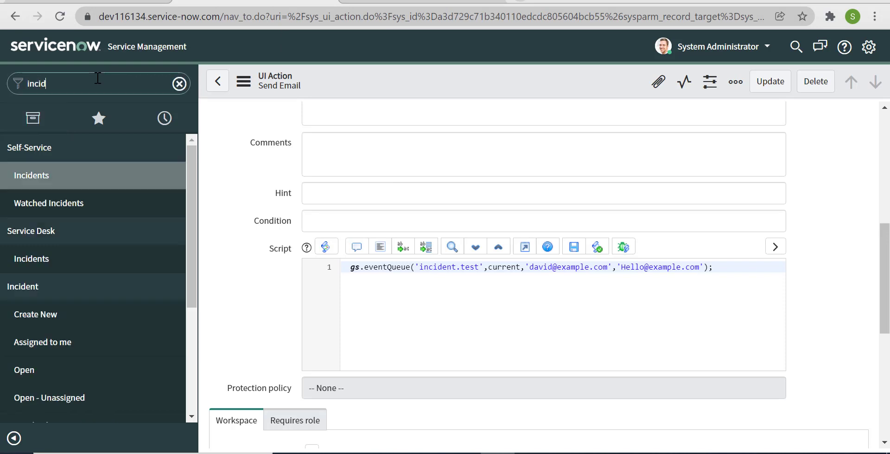
pyautogui.write('ent.list')
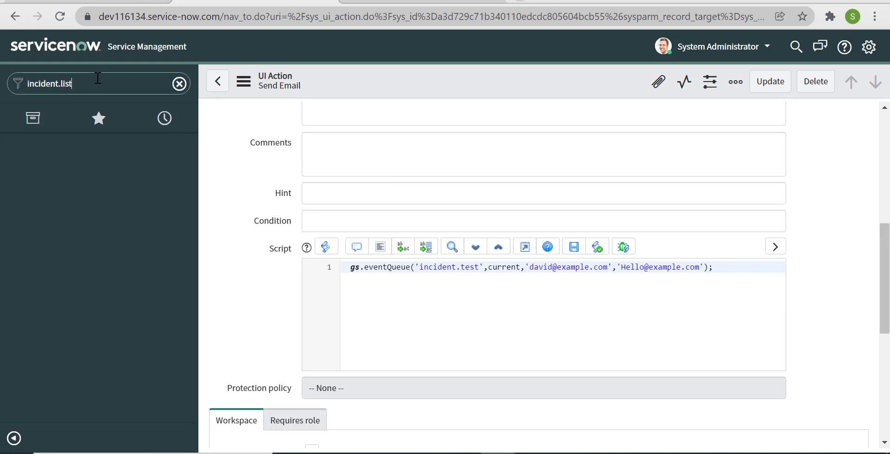
pyautogui.press('Return')
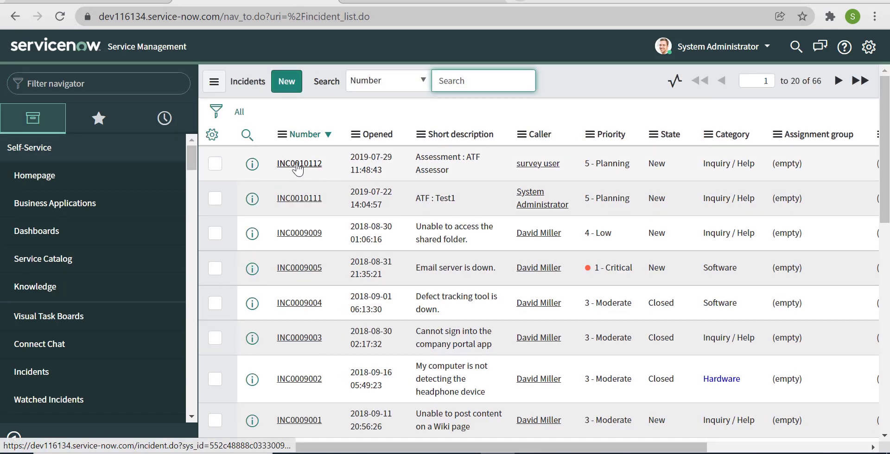
# Send the email from incident INC0010112.
pyautogui.click(297, 164)
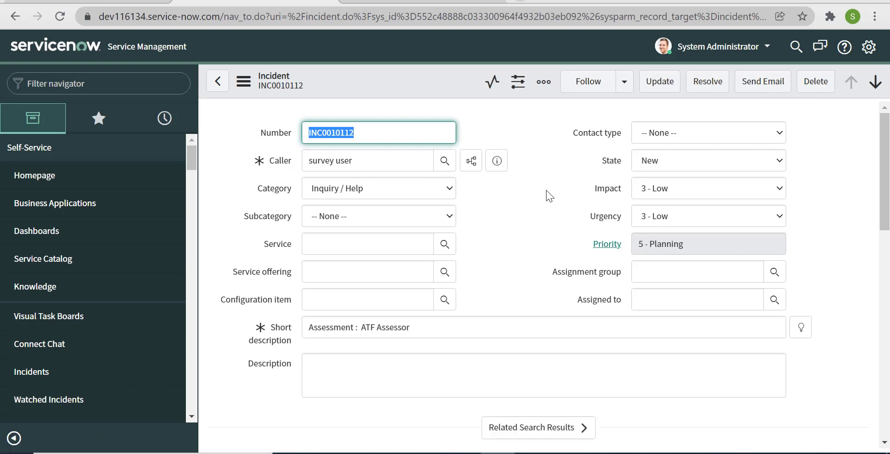
pyautogui.click(760, 88)
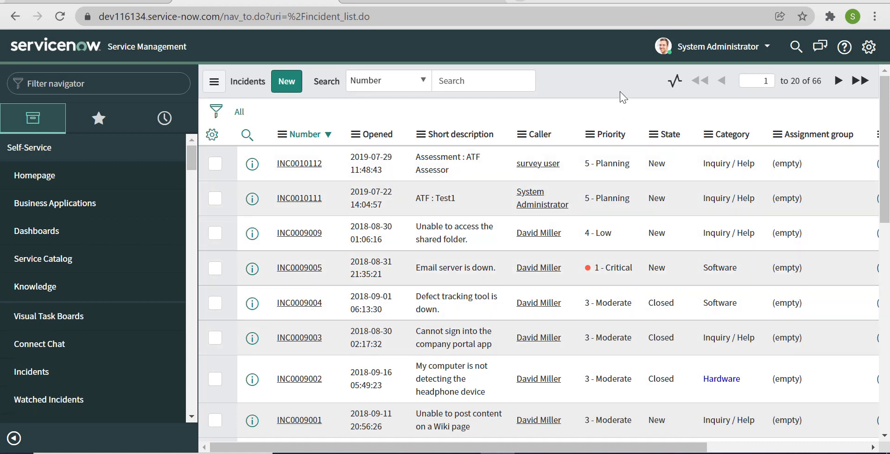
pyautogui.rightClick(567, 86)
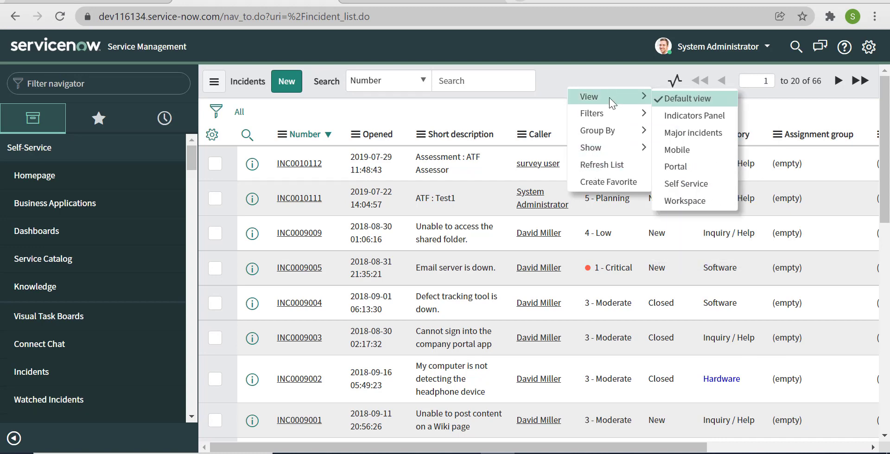
# Open Configure > UI Actions from the Short description column header.
pyautogui.rightClick(426, 138)
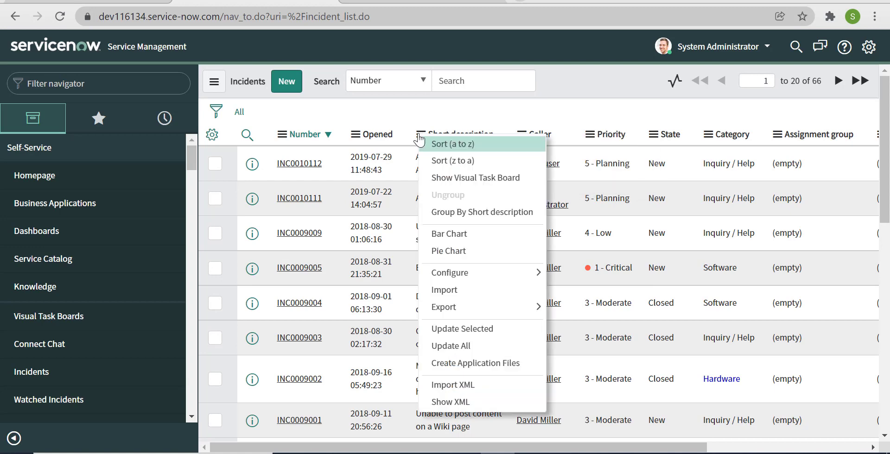
pyautogui.moveTo(458, 309)
pyautogui.moveTo(476, 271)
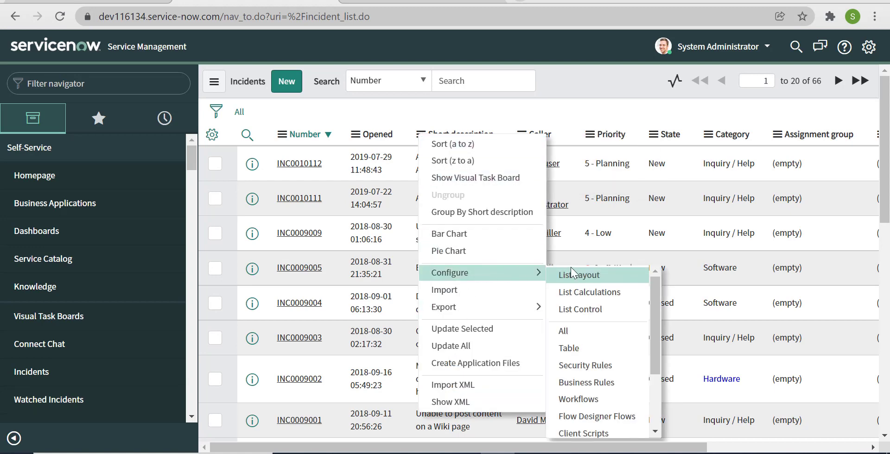
pyautogui.scroll(-2, 605, 377)
pyautogui.scroll(-2, 605, 377)
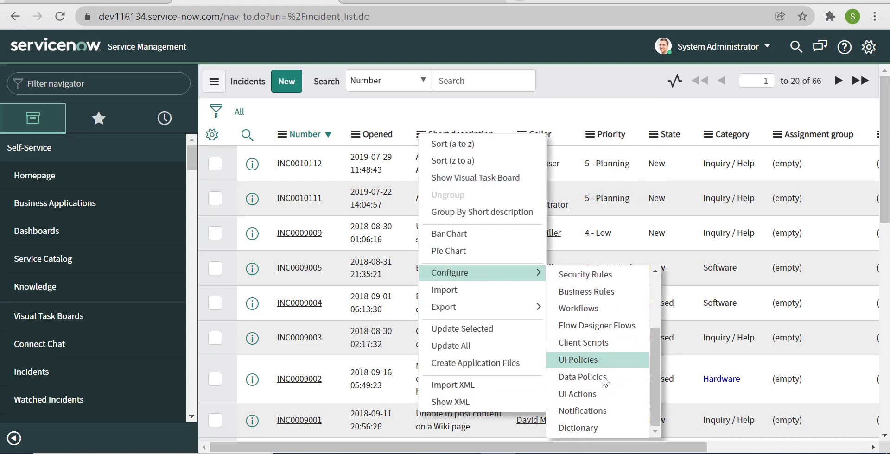
pyautogui.click(592, 398)
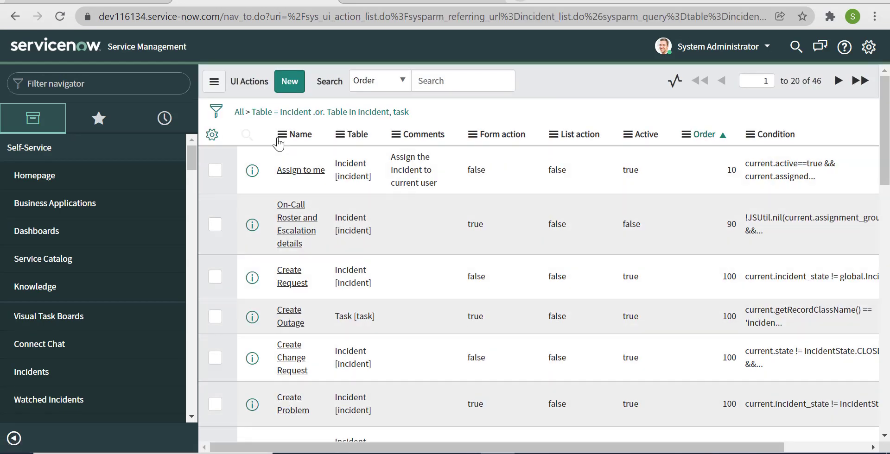
# Browse to the next page of the incident UI actions list.
pyautogui.scroll(-5, 325, 286)
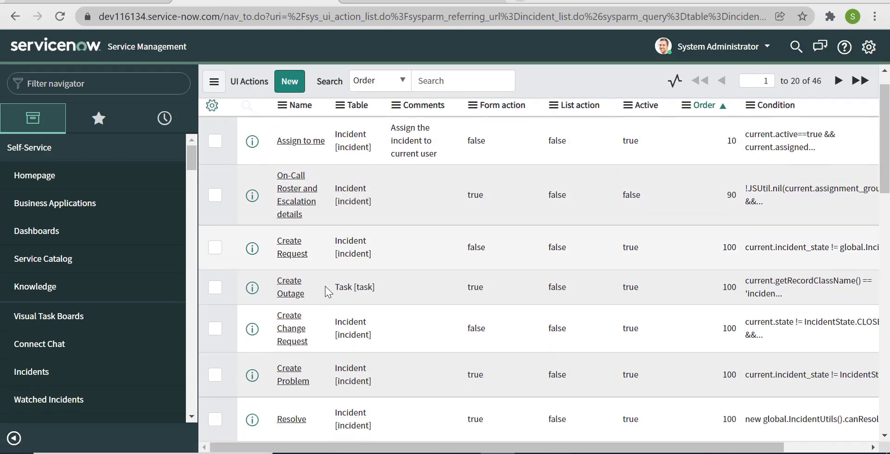
pyautogui.scroll(-10, 325, 287)
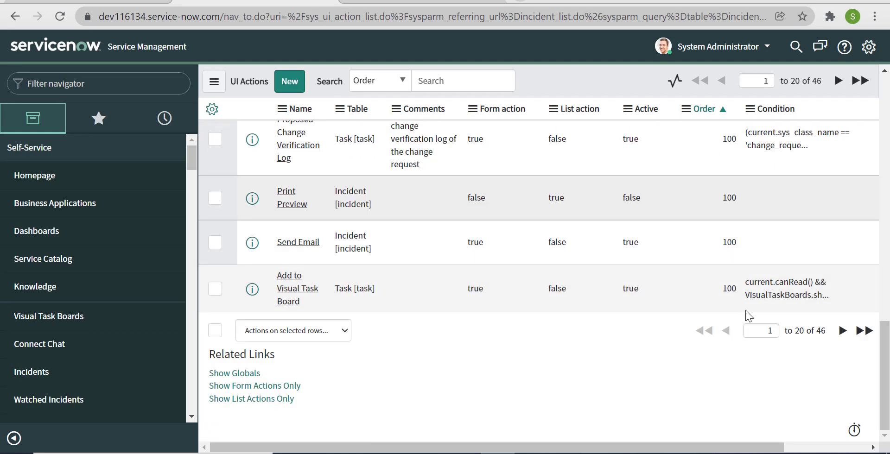
pyautogui.click(843, 330)
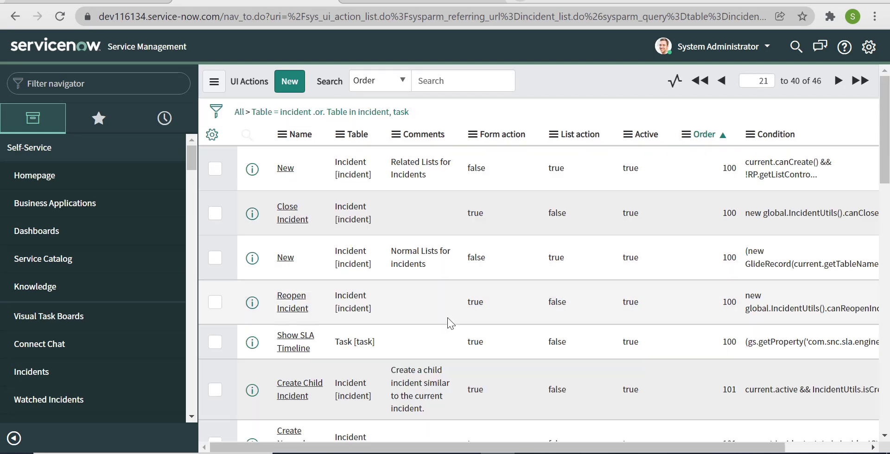
pyautogui.scroll(-15, 446, 310)
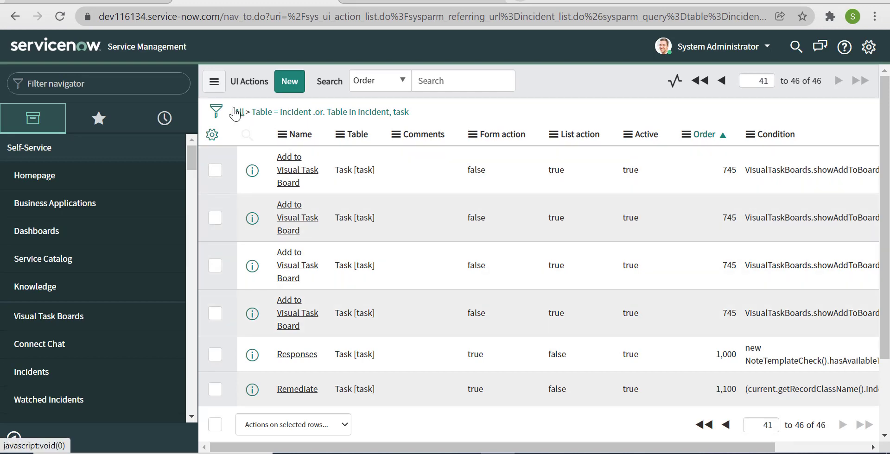
# Filter the UI actions with the condition Name starts with 'send' and run it.
pyautogui.click(216, 111)
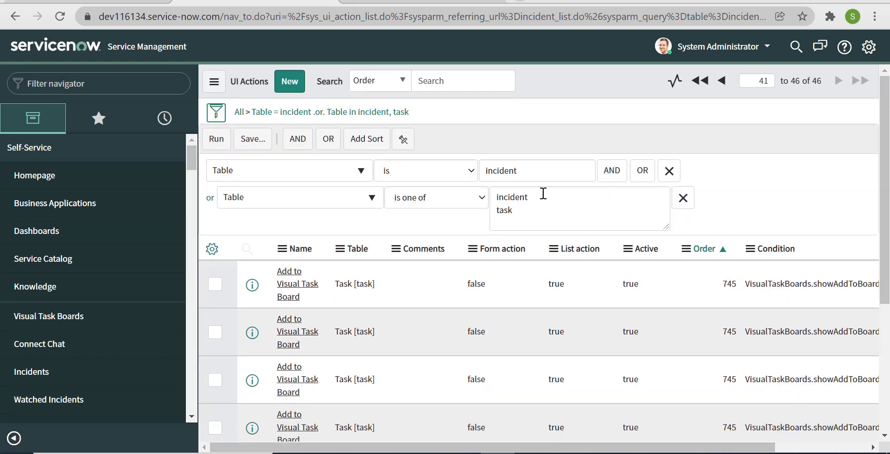
pyautogui.click(612, 172)
pyautogui.click(282, 283)
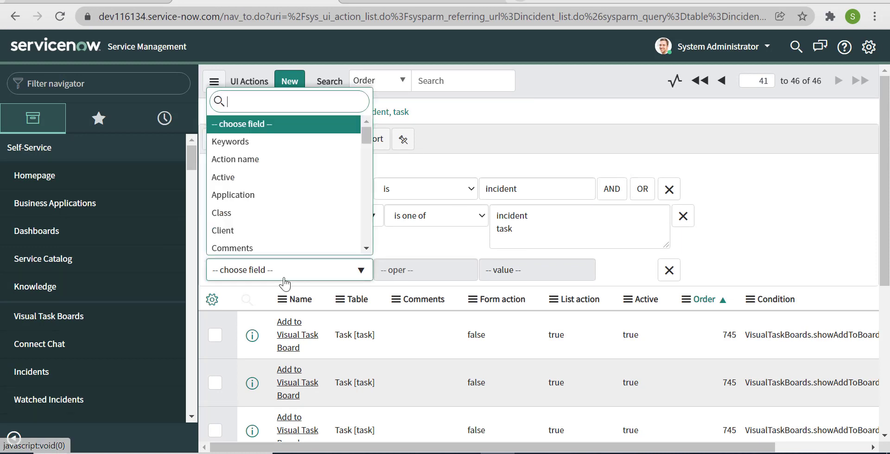
pyautogui.write('name')
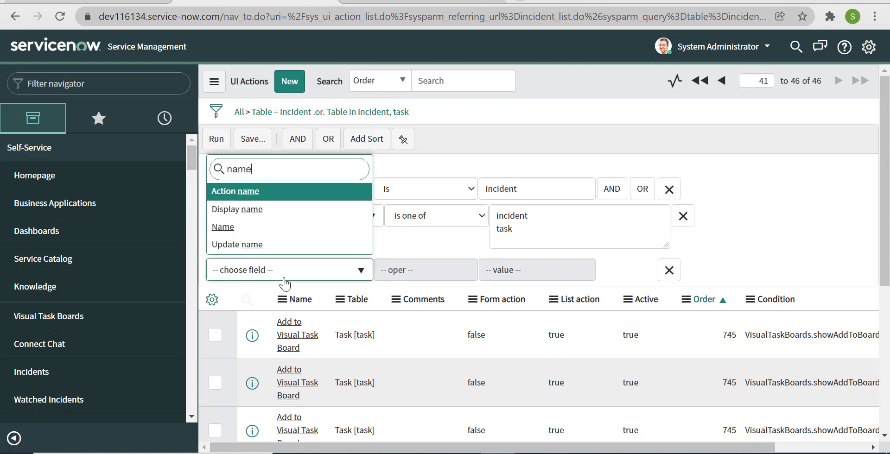
pyautogui.click(274, 229)
pyautogui.click(513, 272)
pyautogui.write('se')
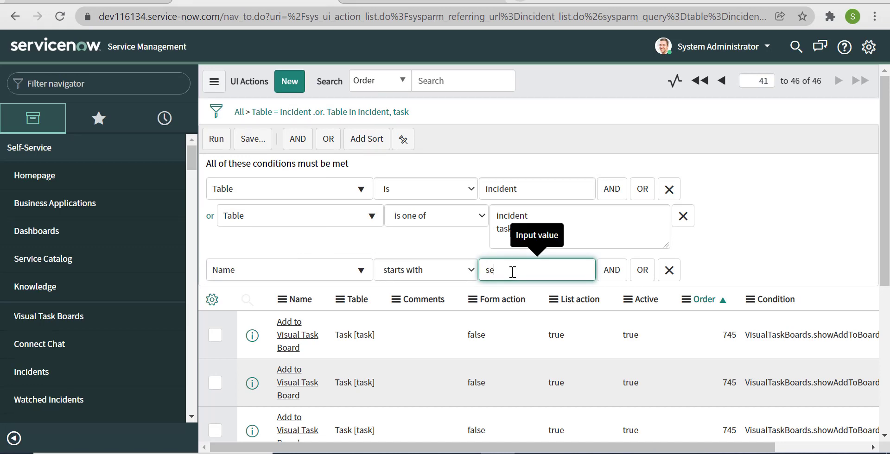
pyautogui.write('nd')
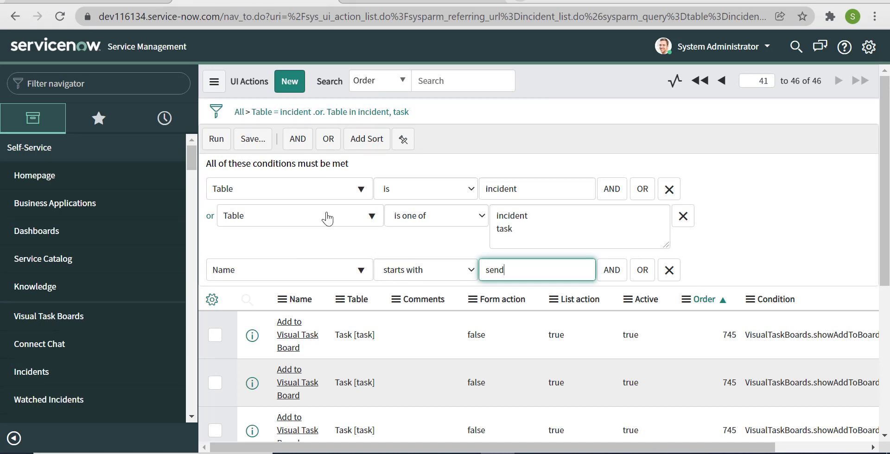
pyautogui.click(216, 139)
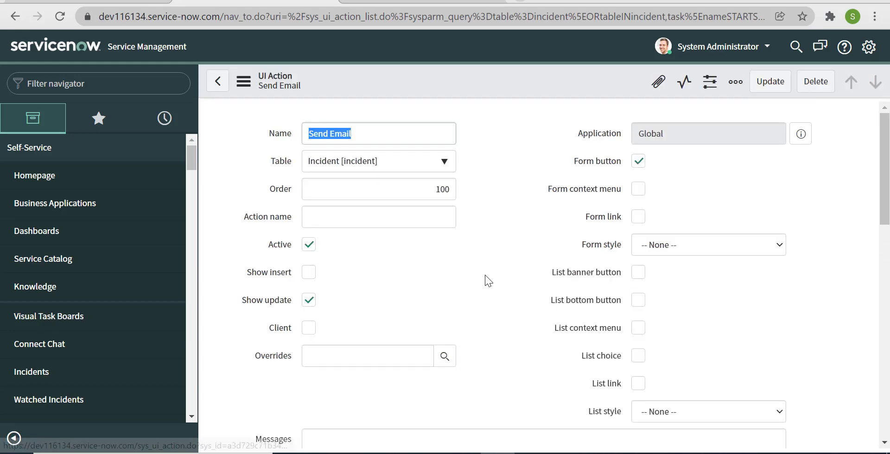
# Add an action.setRedirectURL(current) line to the Send Email script.
pyautogui.scroll(-8, 485, 280)
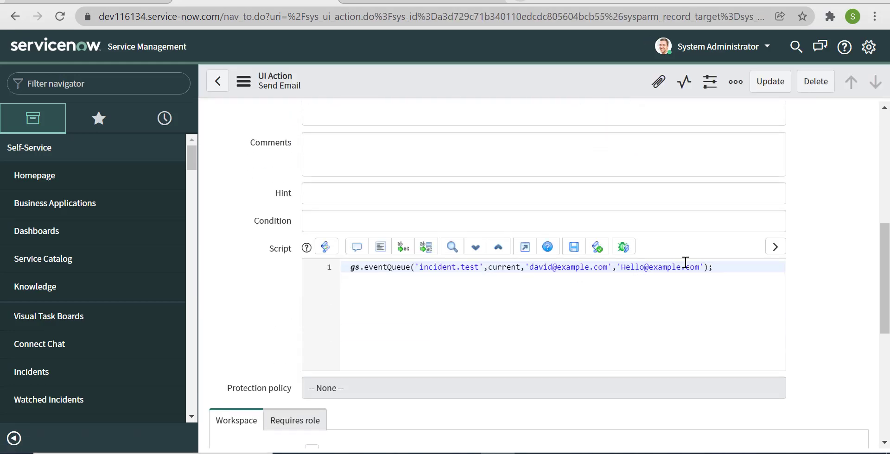
pyautogui.click(753, 272)
pyautogui.press('Return')
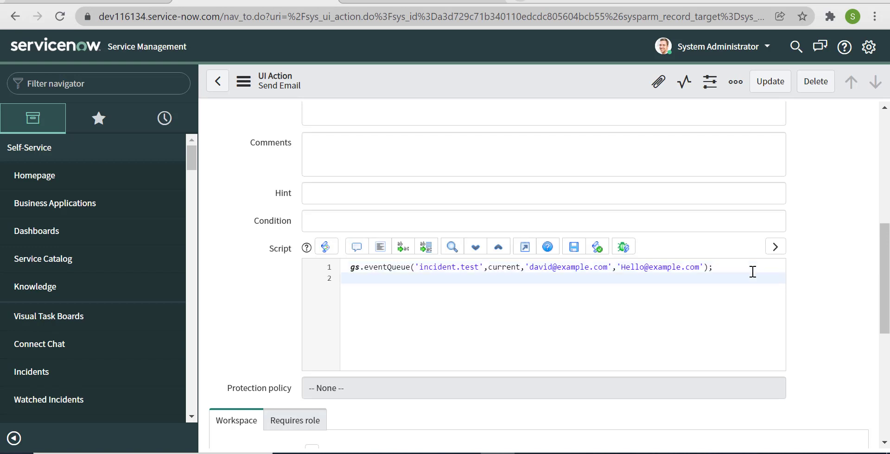
pyautogui.write('action.setRedirec')
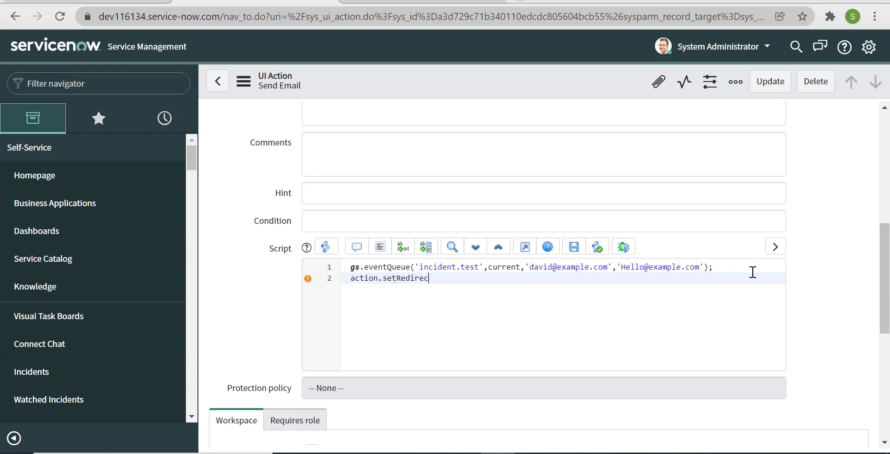
pyautogui.write('tURL(current);')
# Add gs.addInfoMessage("Email sent successfully") below it and update the UI action.
pyautogui.press('Return')
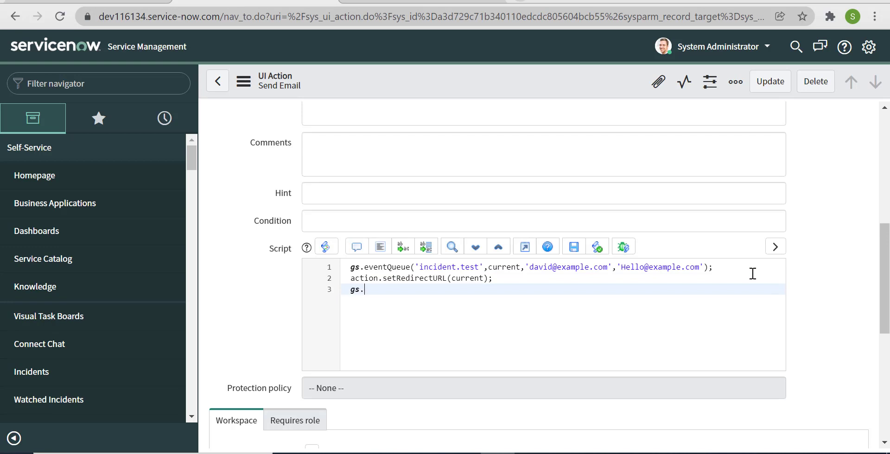
pyautogui.write('gs.addInfoMessage')
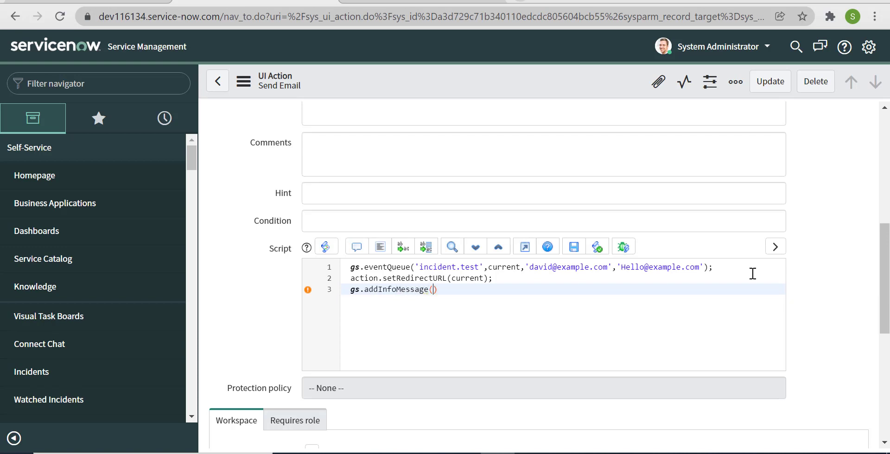
pyautogui.write('("Email sent succssf')
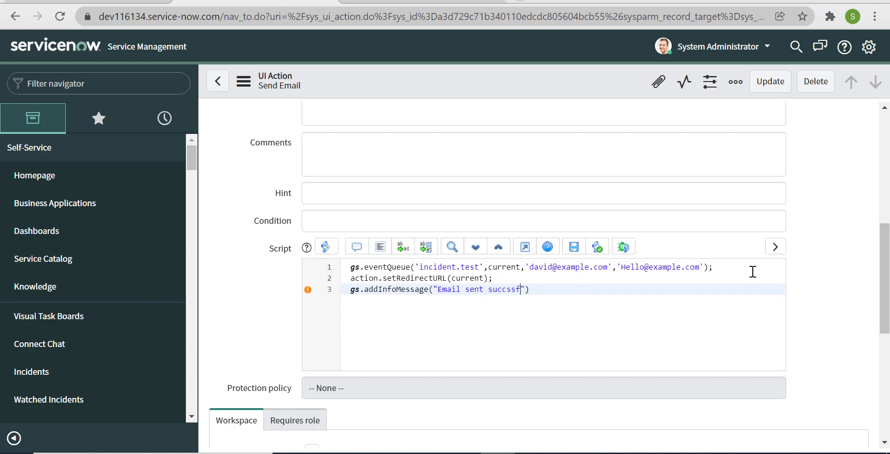
pyautogui.press('BackSpace')
pyautogui.press('BackSpace')
pyautogui.write('essfully')
pyautogui.click(772, 81)
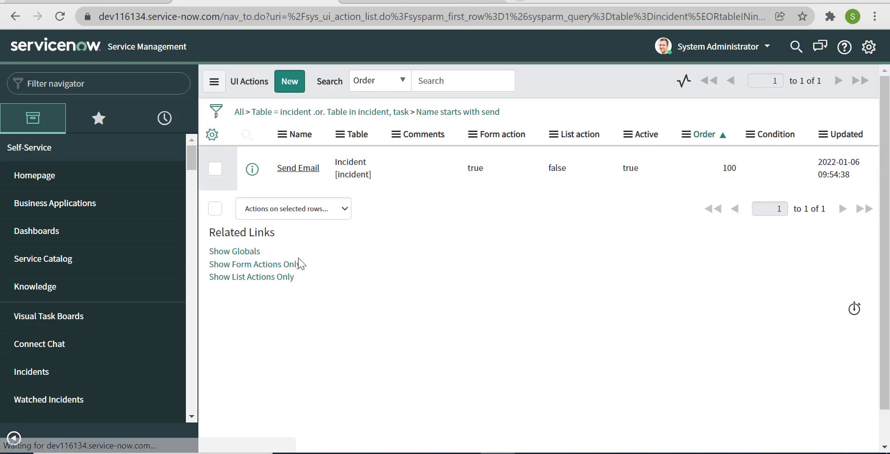
# Send the email from incident INC0010111, reached via the navigator's Incident > Open list.
pyautogui.click(94, 84)
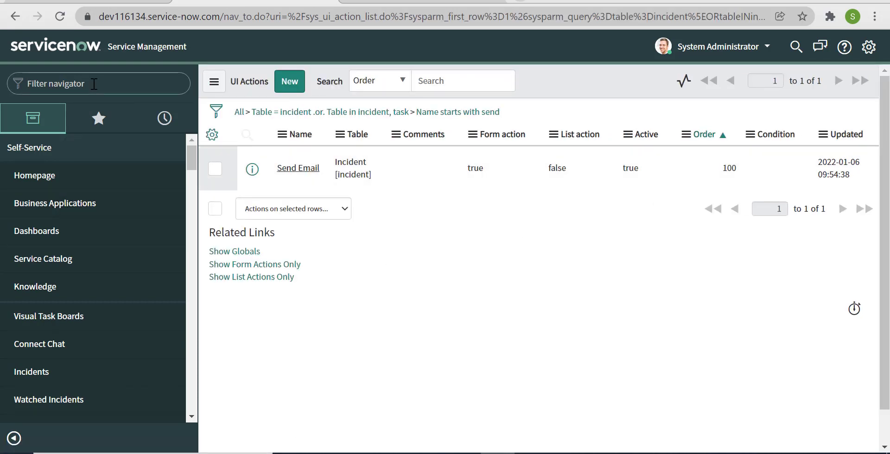
pyautogui.write('incident')
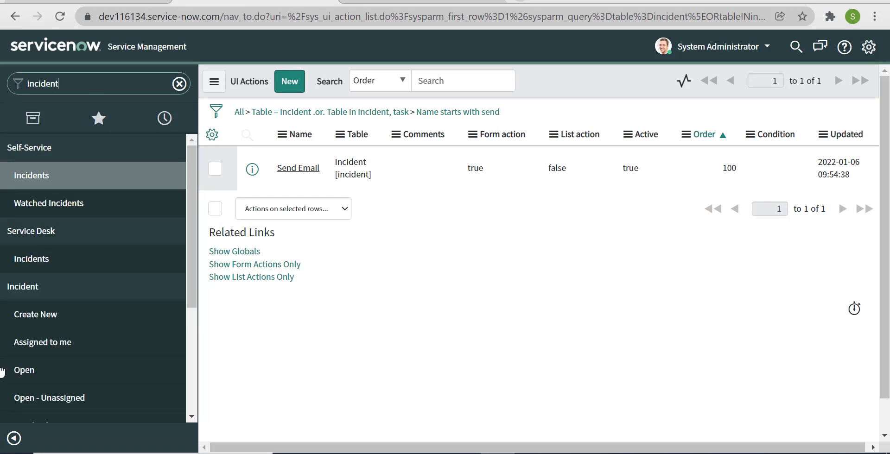
pyautogui.click(49, 369)
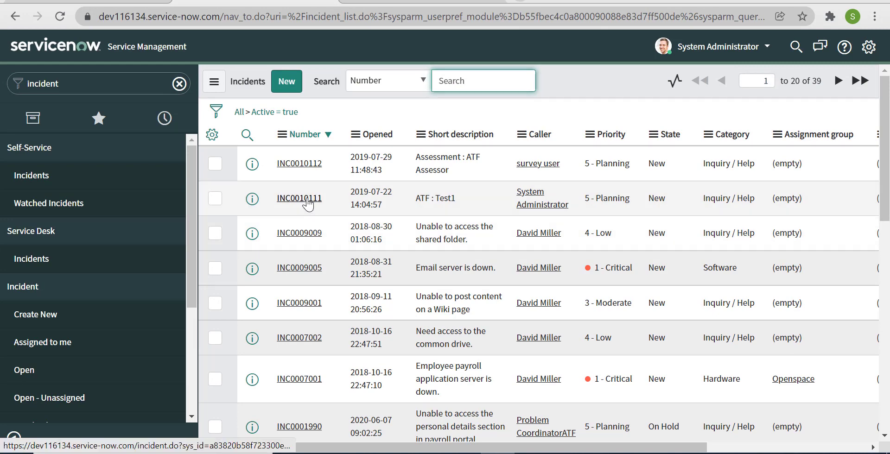
pyautogui.click(306, 200)
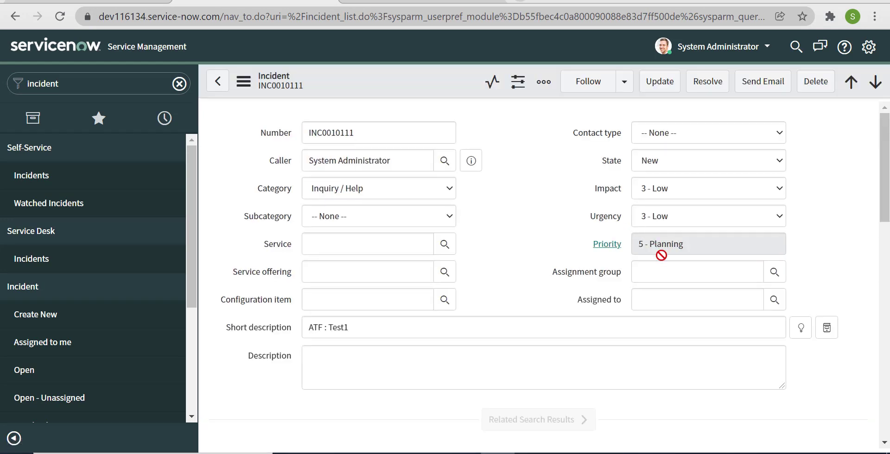
pyautogui.click(764, 82)
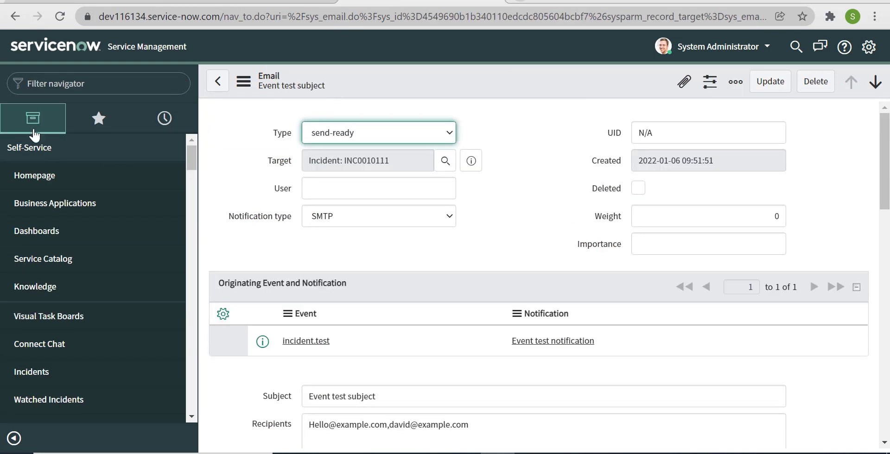
# Open sys_email.list and refresh it so the newest Event test subject emails appear.
pyautogui.click(78, 78)
pyautogui.write('sys')
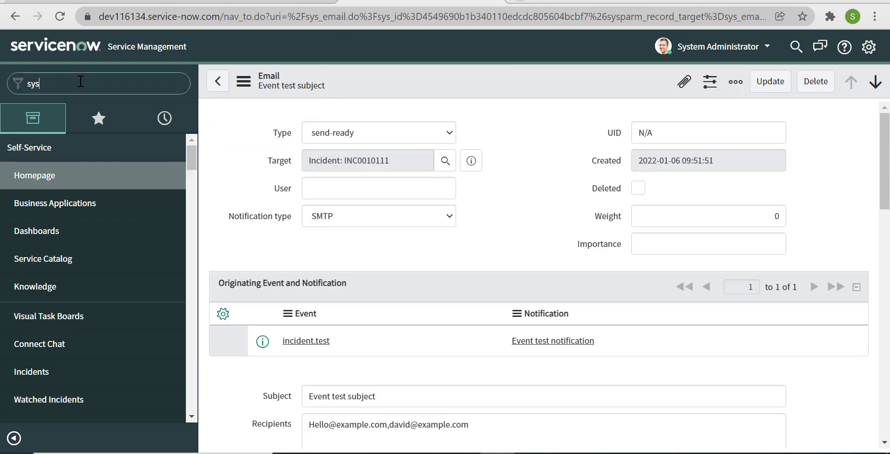
pyautogui.write('_email')
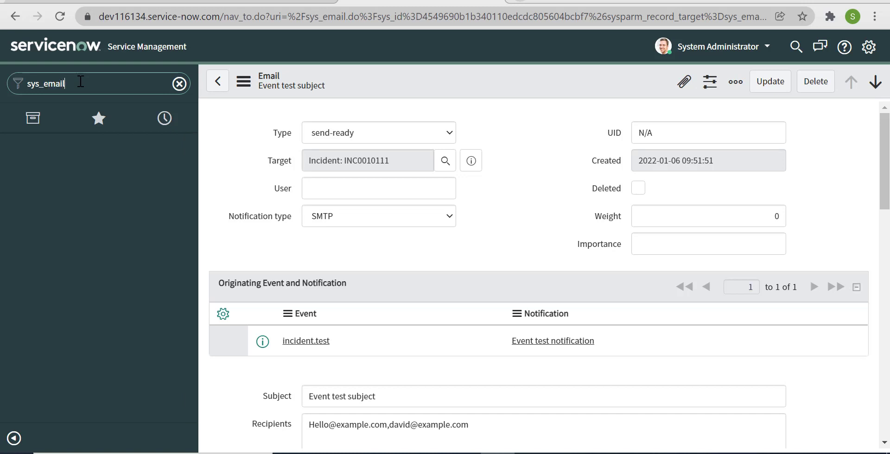
pyautogui.write('.list')
pyautogui.press('Return')
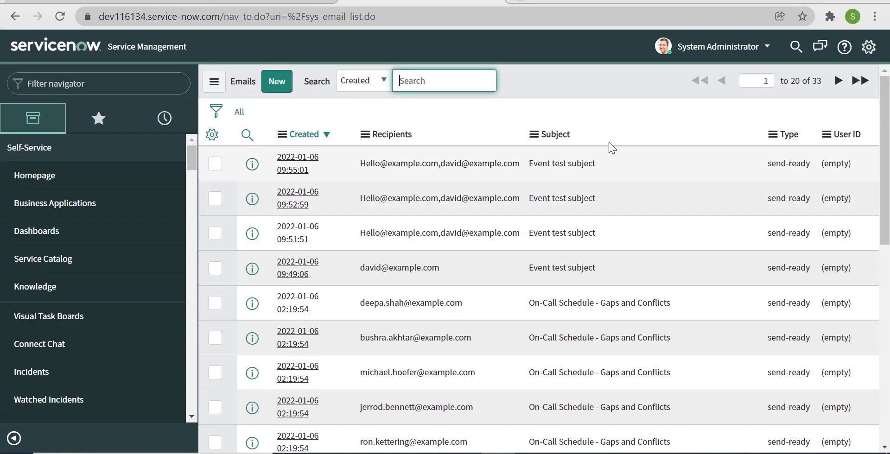
pyautogui.rightClick(626, 76)
pyautogui.click(650, 153)
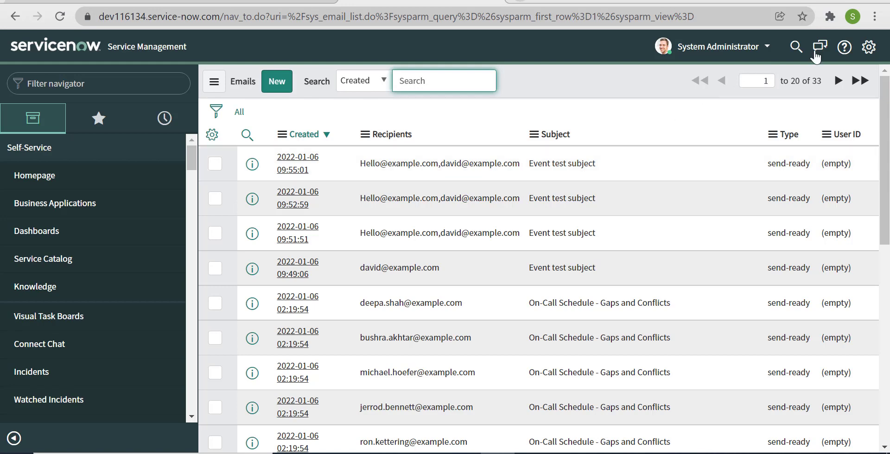
pyautogui.click(869, 47)
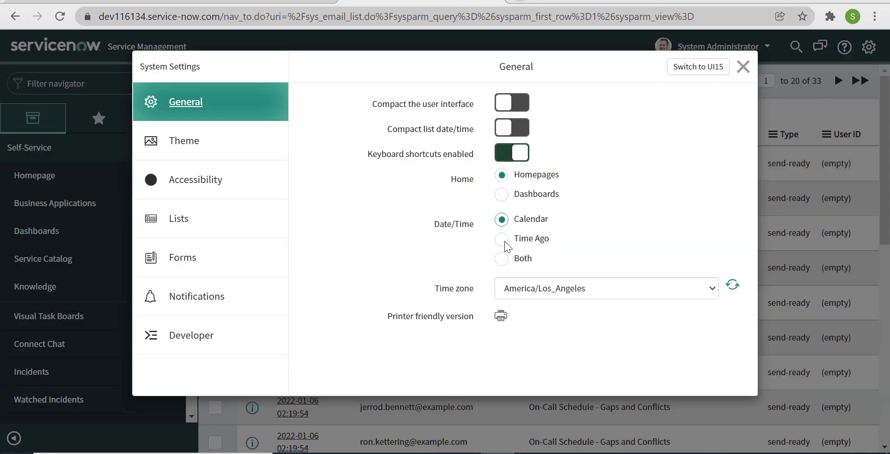
# Set Date/Time display to Both and dismiss the 'Email sent successfully' banner on INC0010111.
pyautogui.click(502, 259)
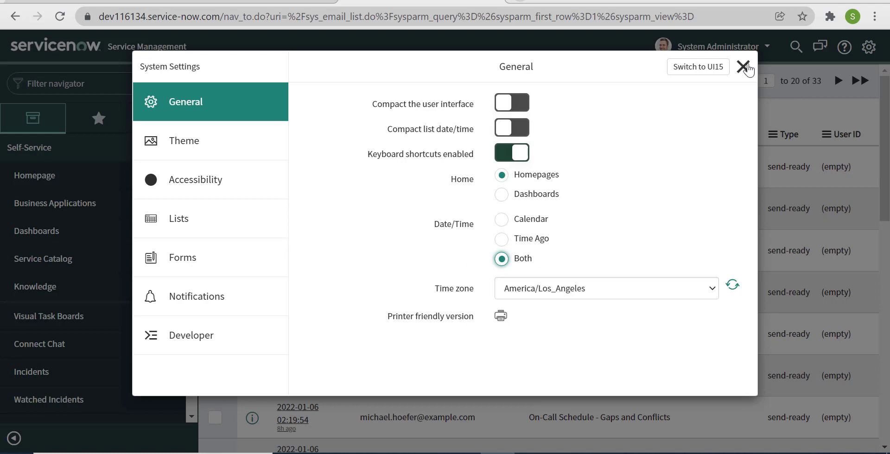
pyautogui.click(743, 66)
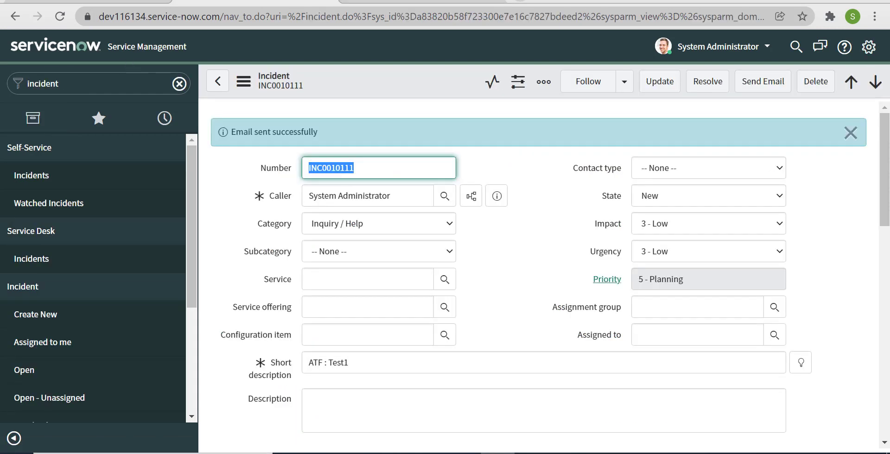
pyautogui.click(850, 133)
pyautogui.scroll(-5, 842, 168)
pyautogui.scroll(7, 838, 162)
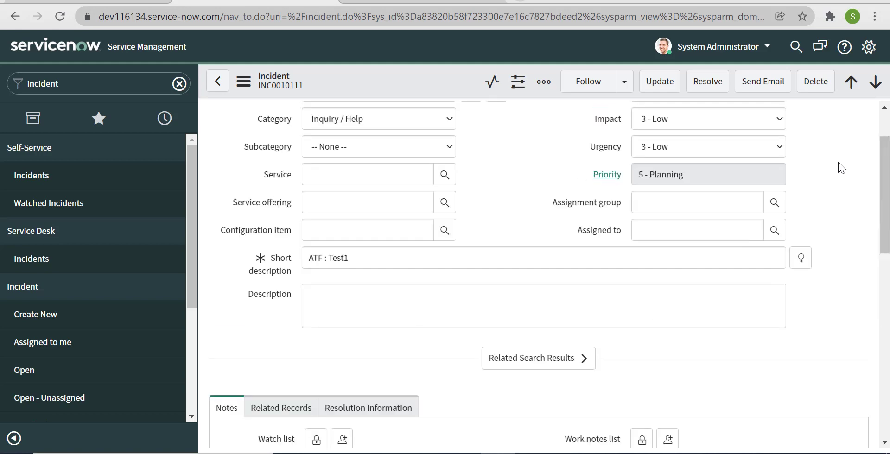